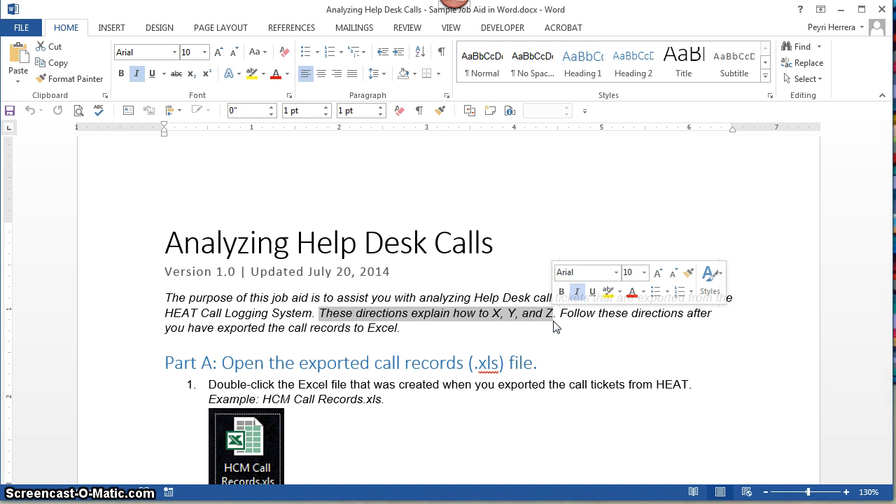
Examine the overall layout of the sample job aid with all its pages in view at once
{"action": "left_click", "coordinate": [553, 324]}
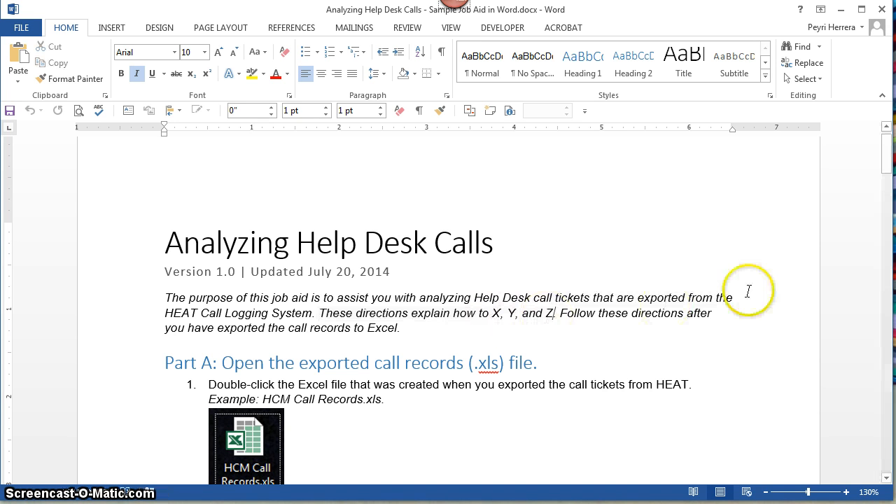
{"action": "left_click", "coordinate": [767, 493]}
{"action": "left_click", "coordinate": [767, 492]}
{"action": "left_click", "coordinate": [767, 492]}
{"action": "left_click", "coordinate": [767, 493]}
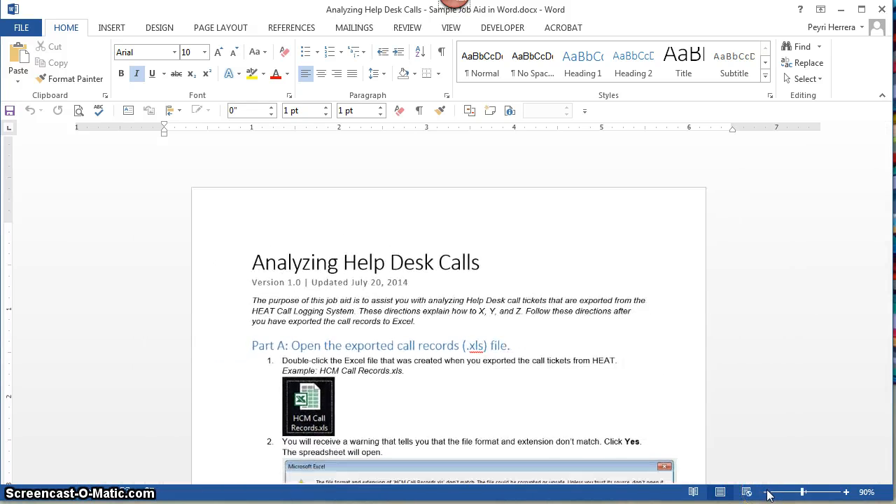
{"action": "left_click", "coordinate": [767, 492]}
{"action": "left_click", "coordinate": [767, 492]}
{"action": "left_click", "coordinate": [767, 493]}
{"action": "left_click", "coordinate": [767, 493]}
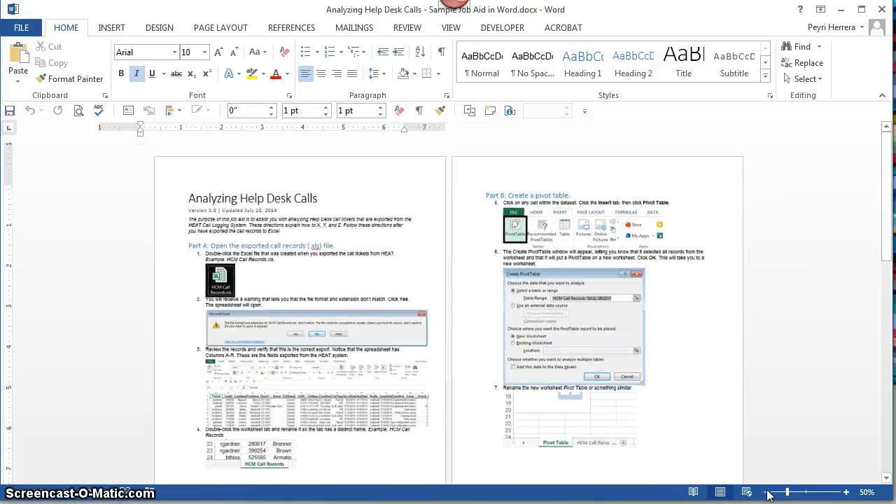
{"action": "left_click", "coordinate": [766, 492]}
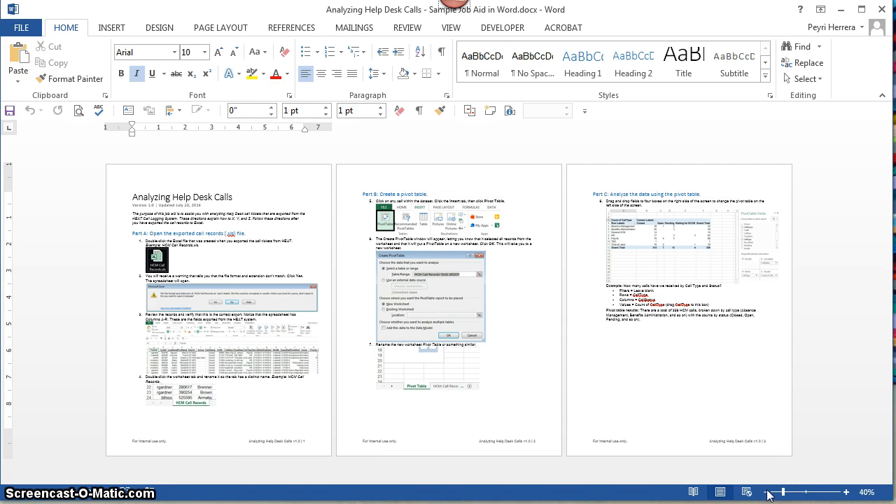
Read through the sample job aid's Part A instructions, examining the numbered steps, their opening action verbs, the screenshots and the footer
{"action": "left_click", "coordinate": [846, 493]}
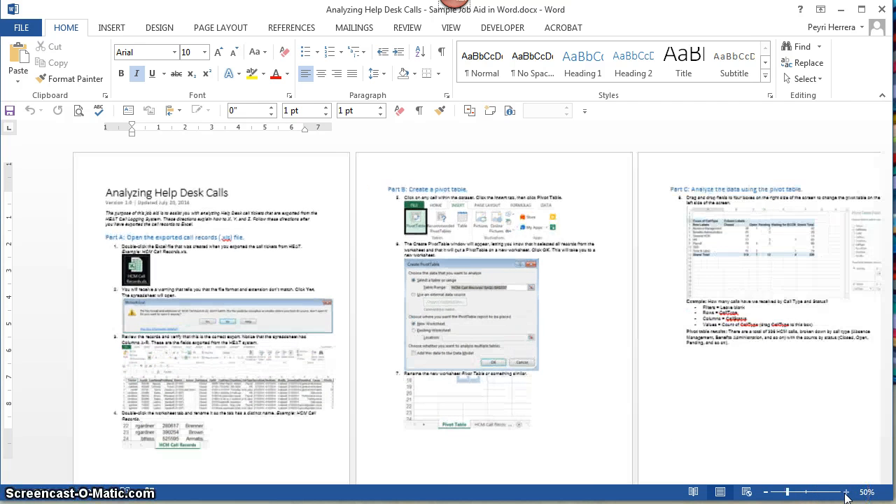
{"action": "left_click", "coordinate": [846, 492]}
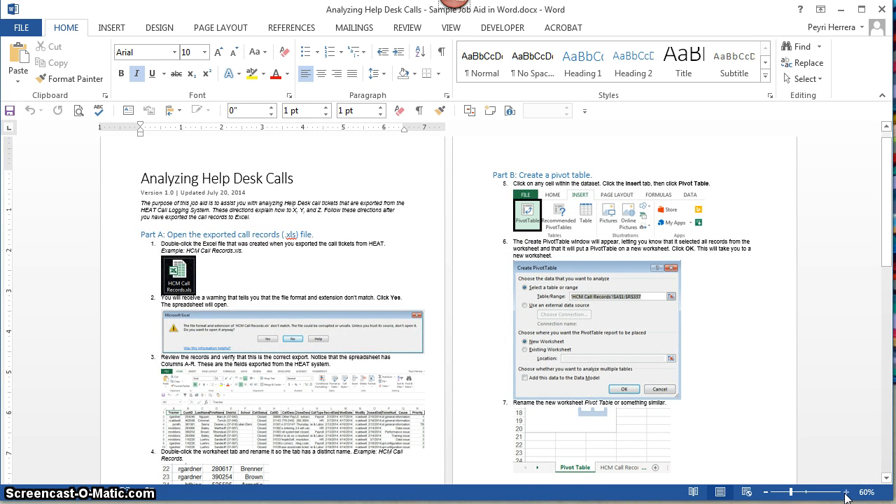
{"action": "left_click", "coordinate": [847, 492]}
{"action": "left_click", "coordinate": [846, 492]}
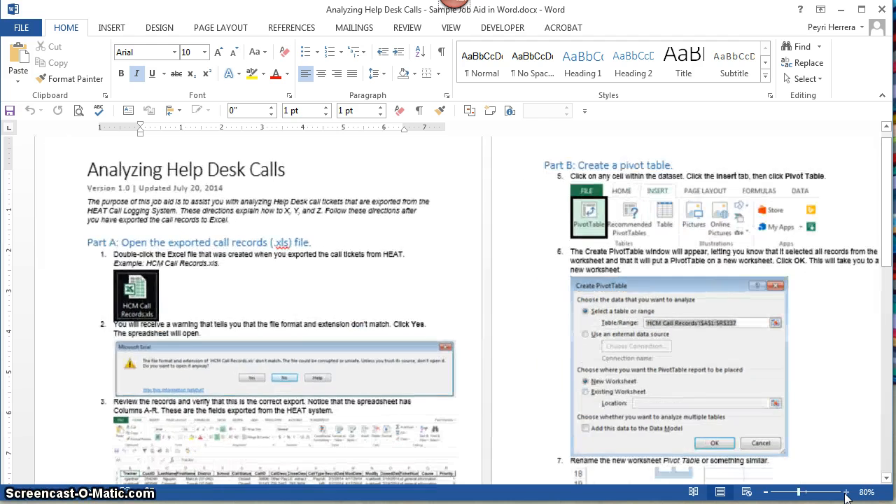
{"action": "left_click", "coordinate": [846, 492]}
{"action": "left_click", "coordinate": [846, 492]}
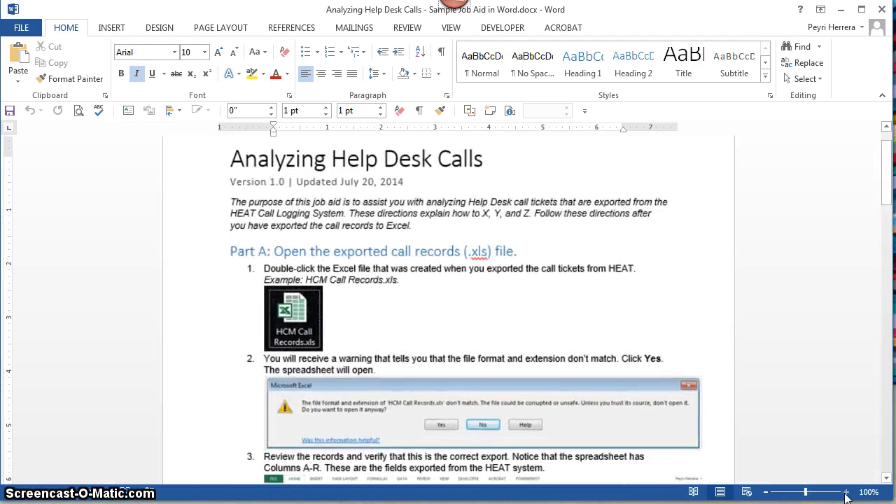
{"action": "left_click", "coordinate": [846, 492]}
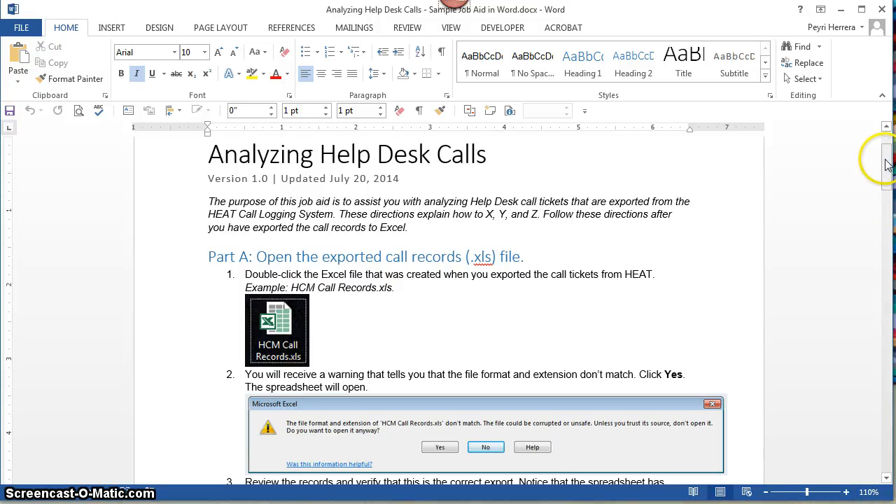
{"action": "left_click_drag", "start_coordinate": [887, 163], "coordinate": [886, 174]}
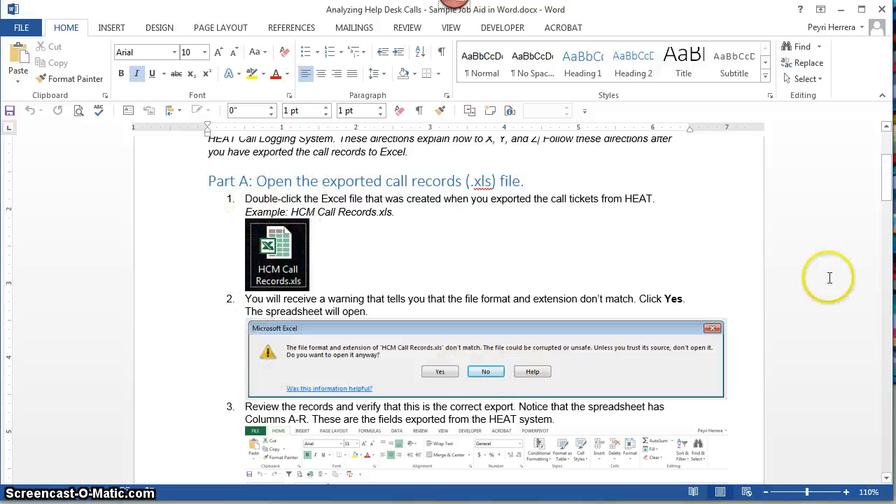
{"action": "mouse_move", "coordinate": [887, 184]}
{"action": "left_mouse_down"}
{"action": "mouse_move", "coordinate": [893, 218]}
{"action": "mouse_move", "coordinate": [884, 183]}
{"action": "left_mouse_up"}
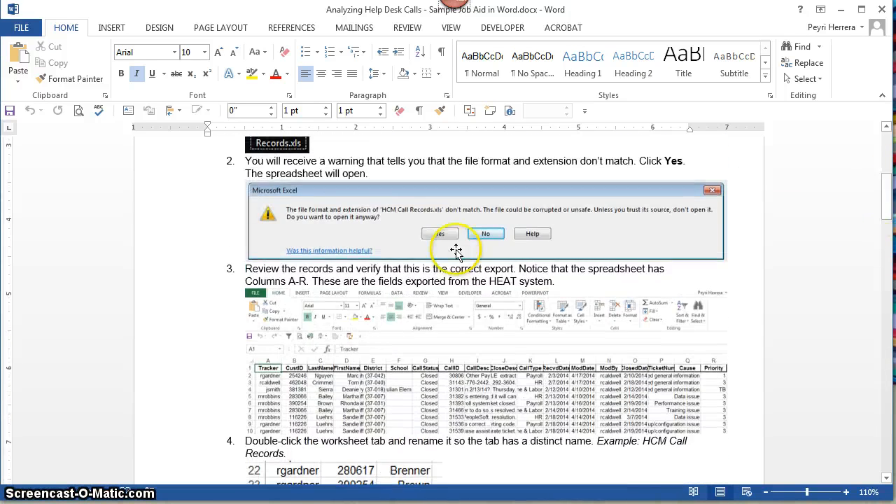
{"action": "left_click_drag", "start_coordinate": [247, 269], "coordinate": [280, 270]}
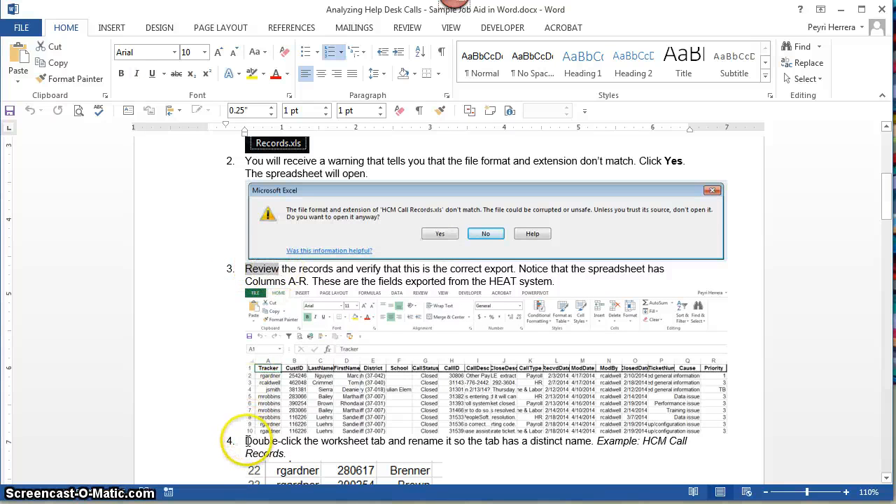
{"action": "left_click_drag", "start_coordinate": [245, 441], "coordinate": [302, 443]}
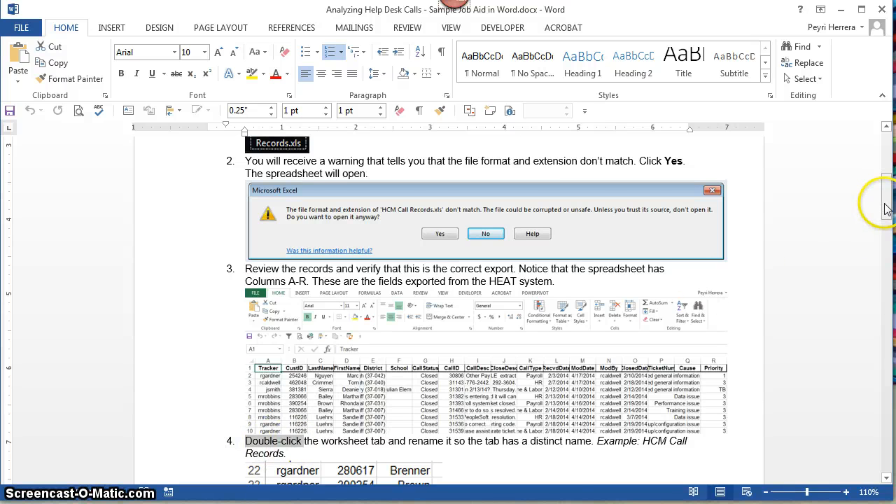
{"action": "left_click_drag", "start_coordinate": [886, 200], "coordinate": [886, 234]}
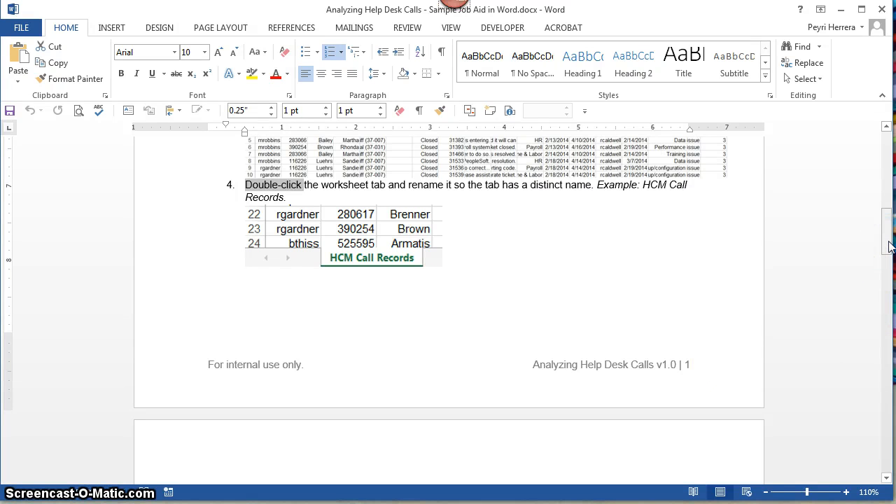
{"action": "left_click_drag", "start_coordinate": [889, 246], "coordinate": [890, 247]}
{"action": "left_click_drag", "start_coordinate": [891, 151], "coordinate": [875, 98]}
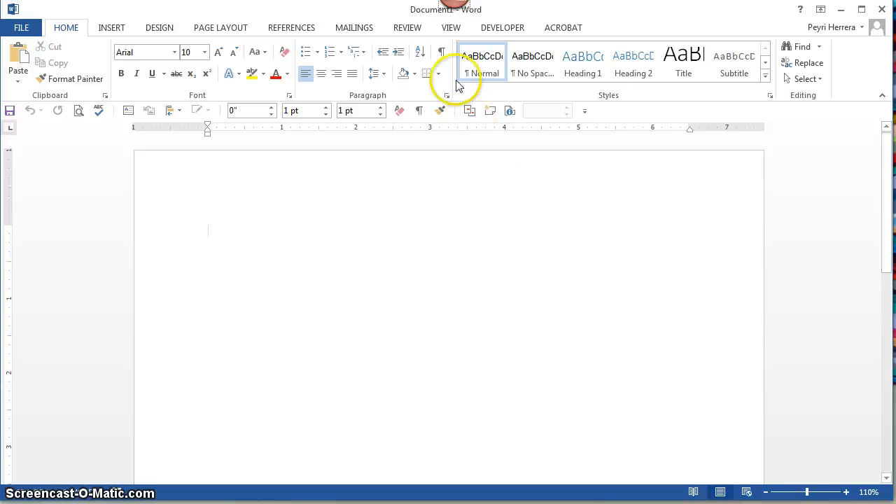
Show formatting marks in the blank document and enter the title "Analyzing Help Desk Calls", the line "Version 1.0 | Updated July 20, 2014" and a purpose paragraph
{"action": "left_click", "coordinate": [442, 52]}
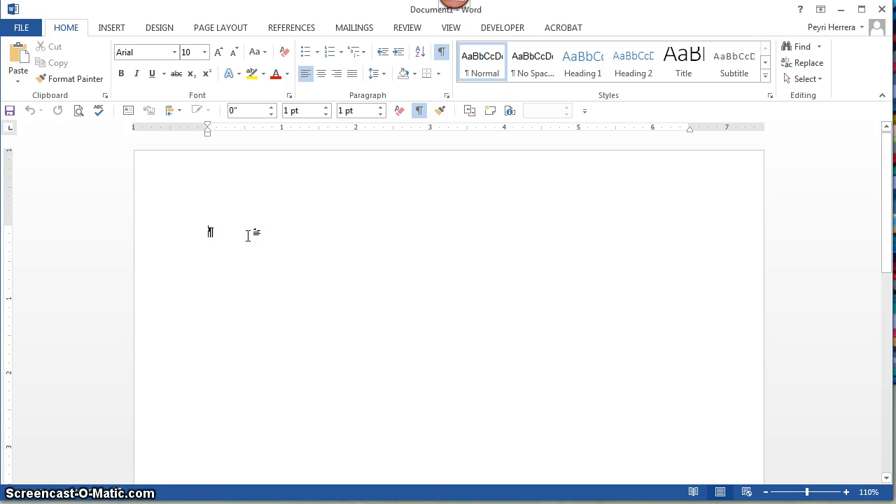
{"action": "type", "text": "Analyzing Help Desk Calls Version 1.0 | Updated July 20, 2014 The purpose of this job aid is to assist you with analyzing Help Desk call tickets that are exported from the HEAT Call Logging System. These directions explain how to pen the exported call records, create a pivot table, then analyze the data using the pivot table. Follow these directions after you have exported the call records to Excel."}
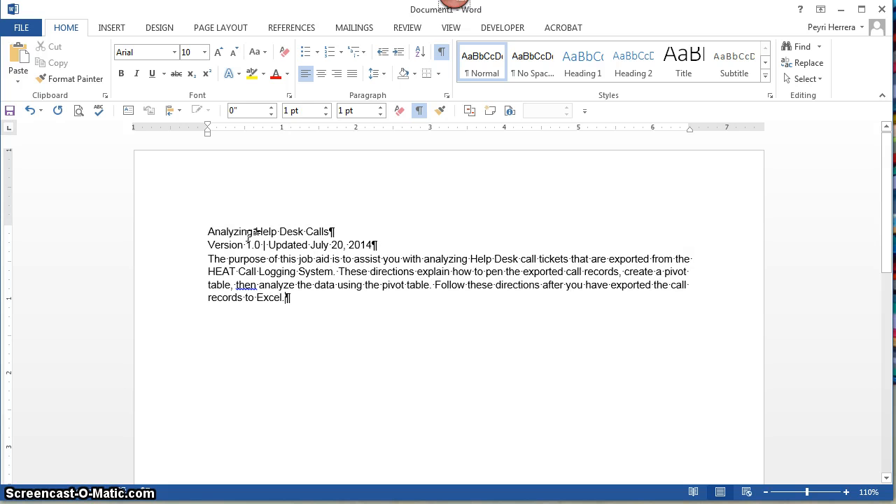
{"action": "left_click", "coordinate": [846, 492]}
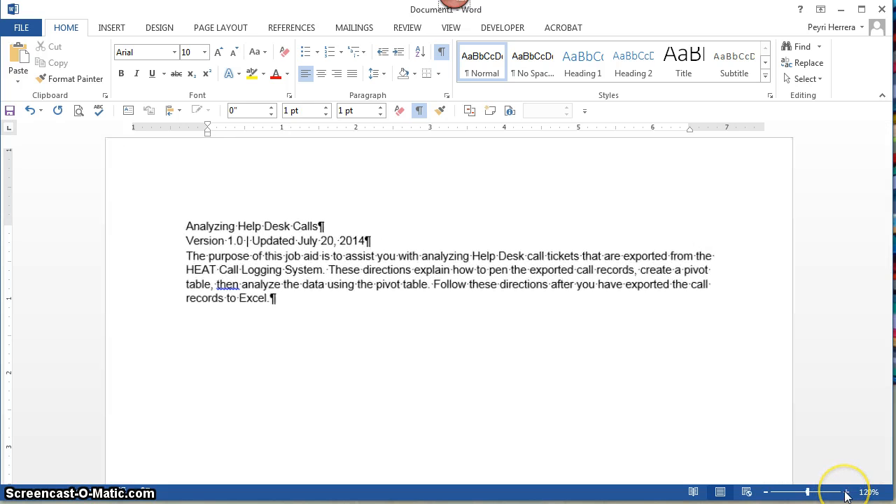
{"action": "left_click", "coordinate": [847, 493]}
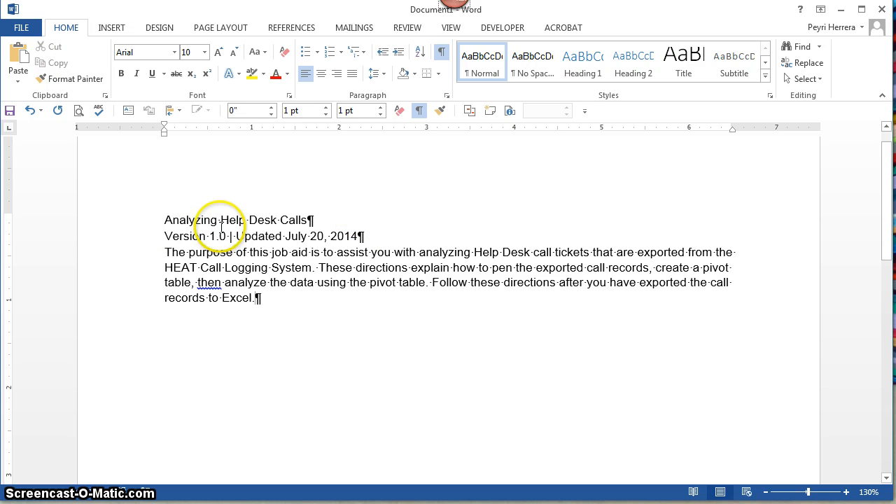
Apply the Title style to "Analyzing Help Desk Calls" and the Subtitle style to the version and date line
{"action": "left_click", "coordinate": [147, 223]}
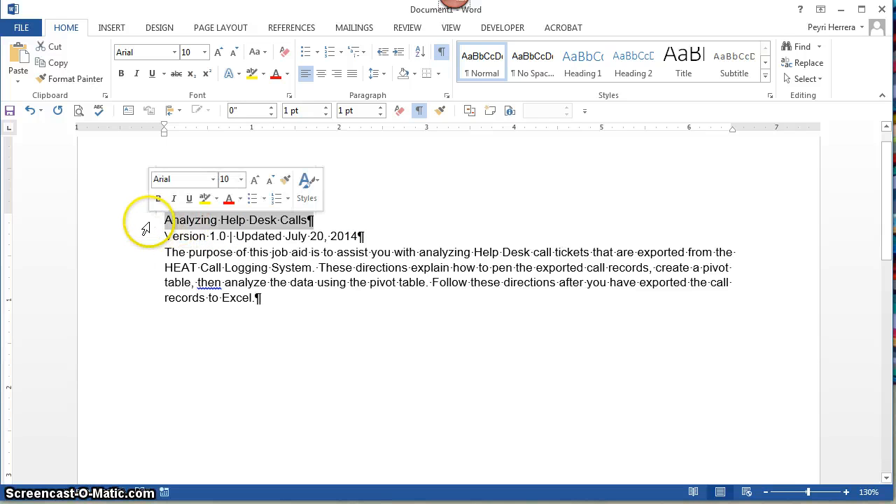
{"action": "left_click", "coordinate": [685, 70]}
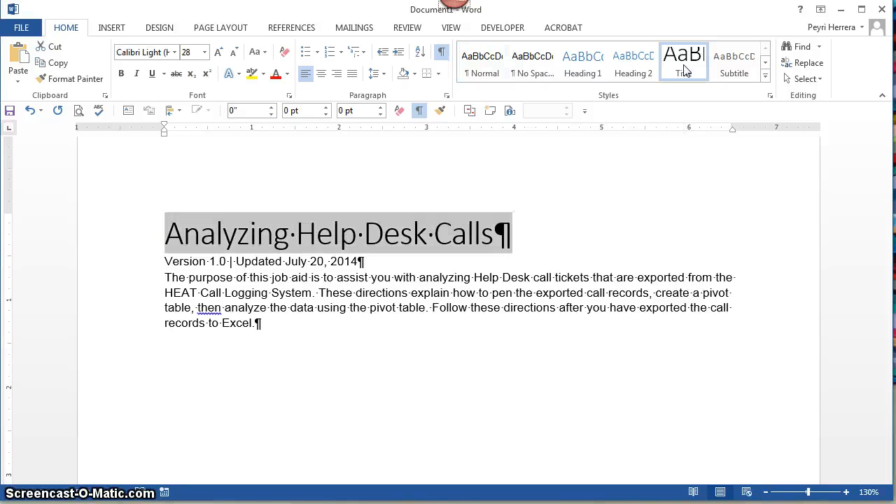
{"action": "left_click", "coordinate": [126, 263]}
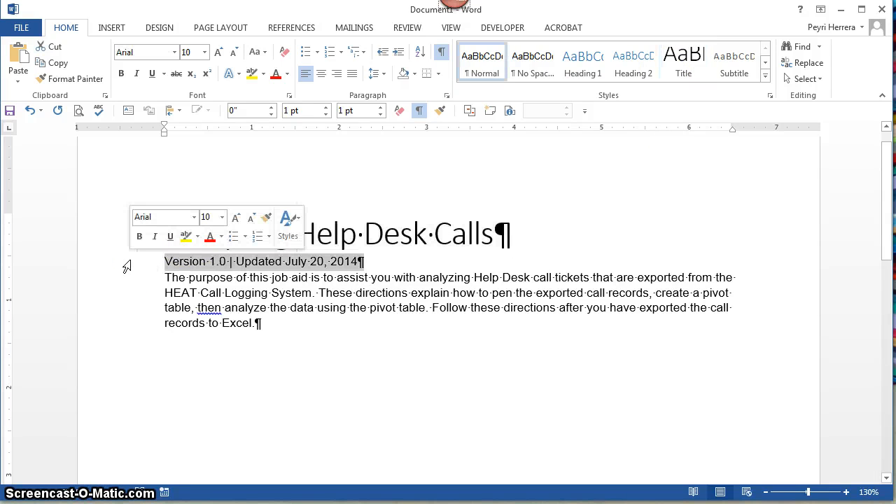
{"action": "left_click", "coordinate": [727, 68]}
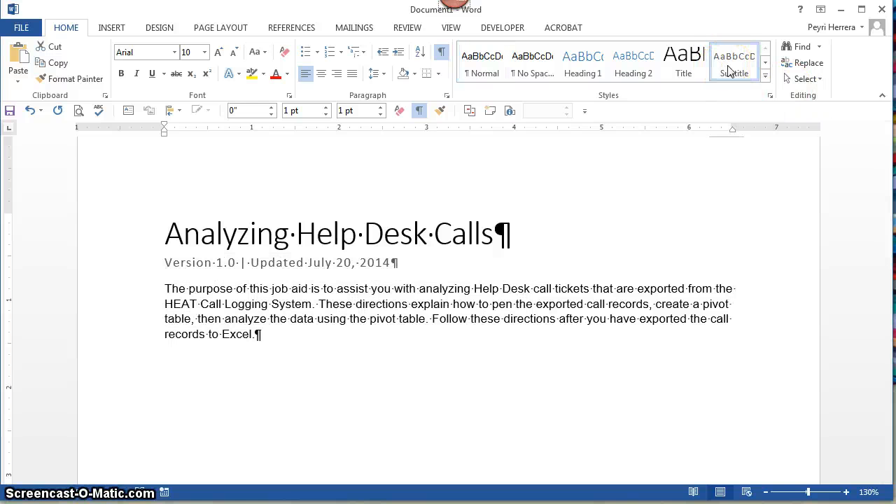
{"action": "left_click", "coordinate": [729, 70]}
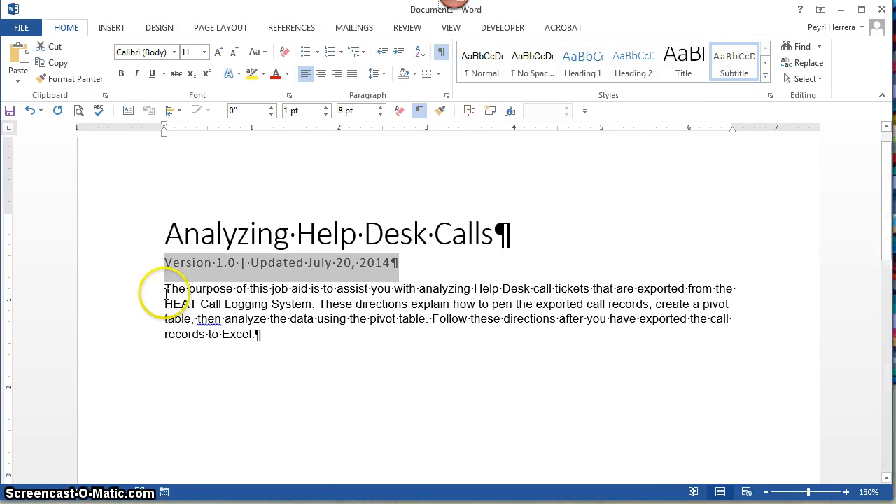
Apply the Emphasis style to the purpose paragraph and correct "pen" to "open" in its second sentence
{"action": "left_click_drag", "start_coordinate": [166, 289], "coordinate": [259, 331]}
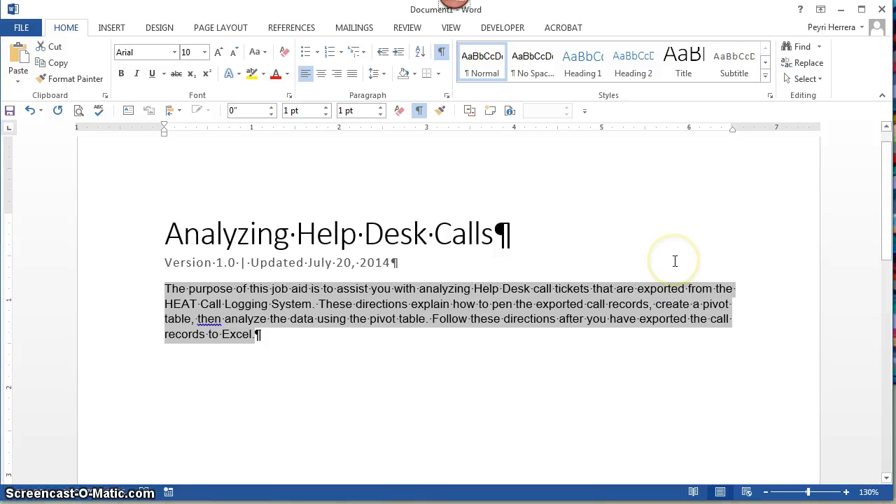
{"action": "left_click", "coordinate": [766, 75]}
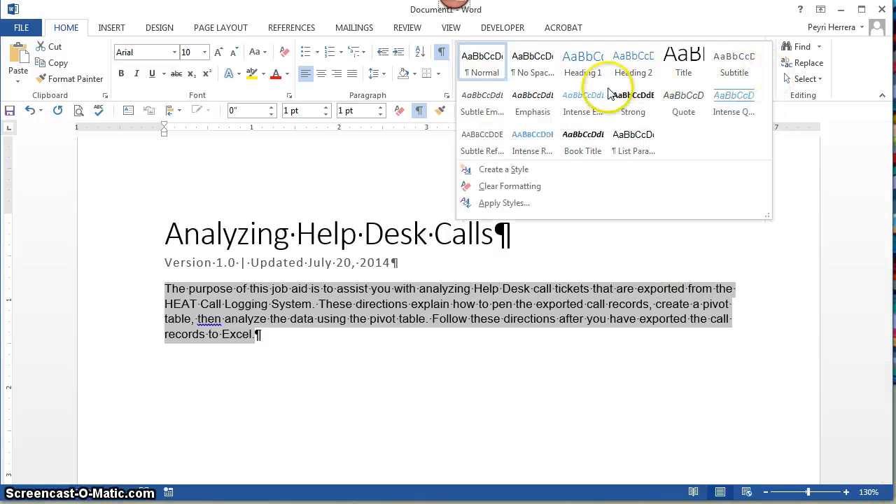
{"action": "left_click", "coordinate": [530, 112]}
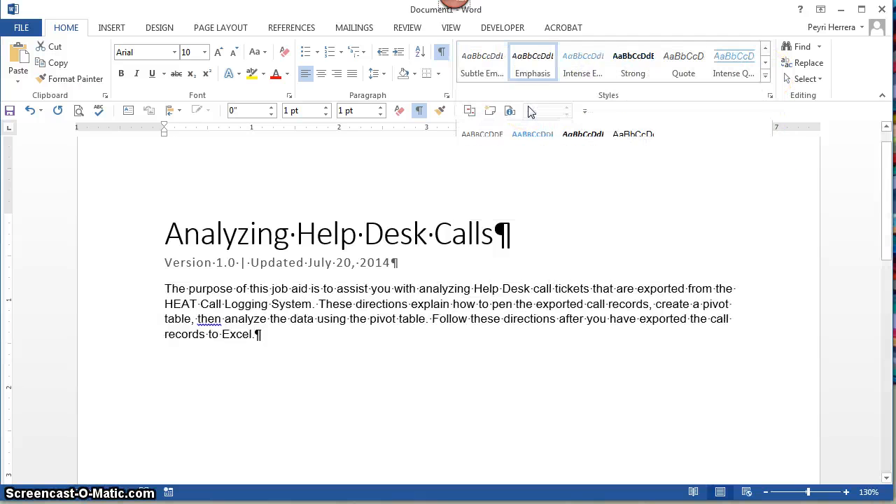
{"action": "left_click", "coordinate": [494, 307]}
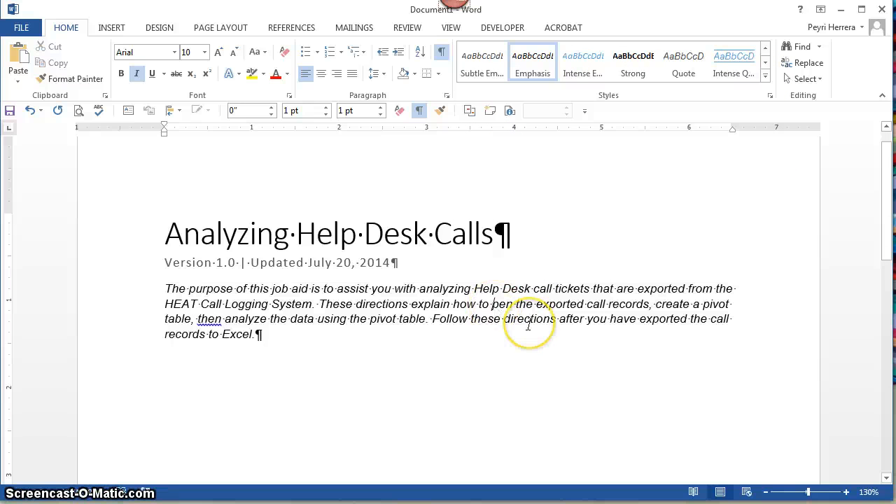
{"action": "type", "text": "o"}
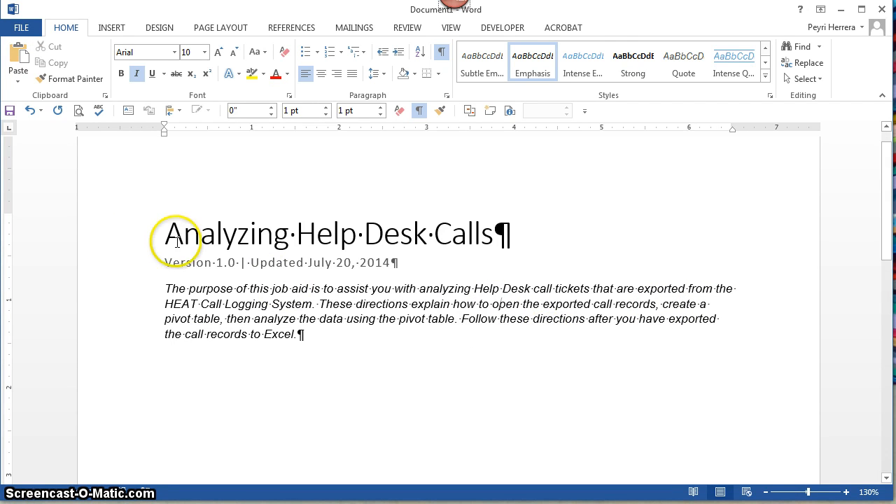
Review the wording of the title, the purpose paragraph's opening phrase and the first task named in its second sentence
{"action": "left_click_drag", "start_coordinate": [162, 235], "coordinate": [283, 243]}
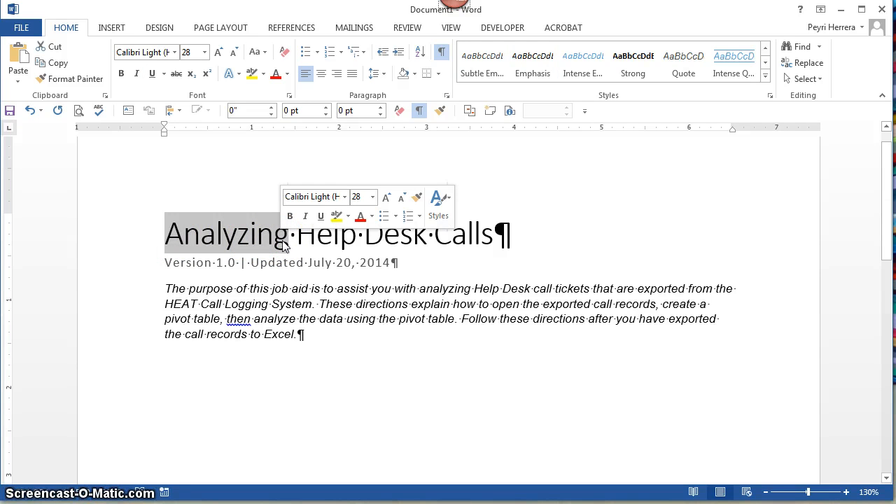
{"action": "left_click", "coordinate": [510, 239]}
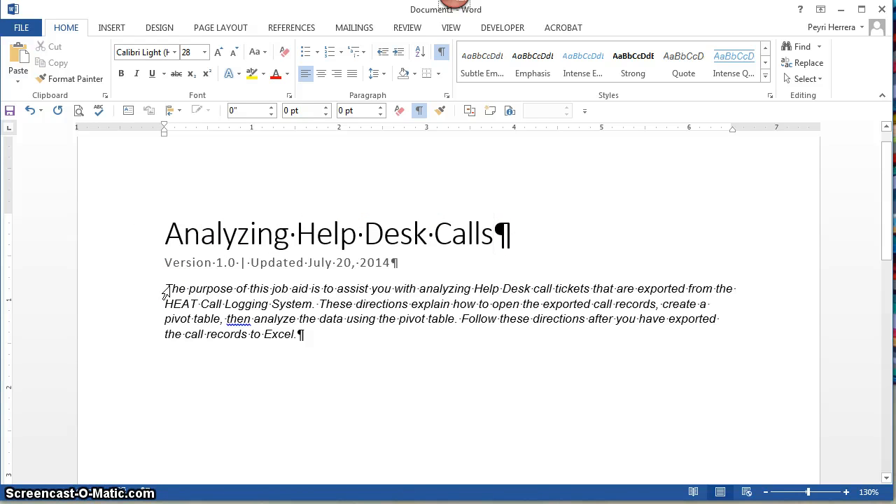
{"action": "left_click", "coordinate": [141, 245]}
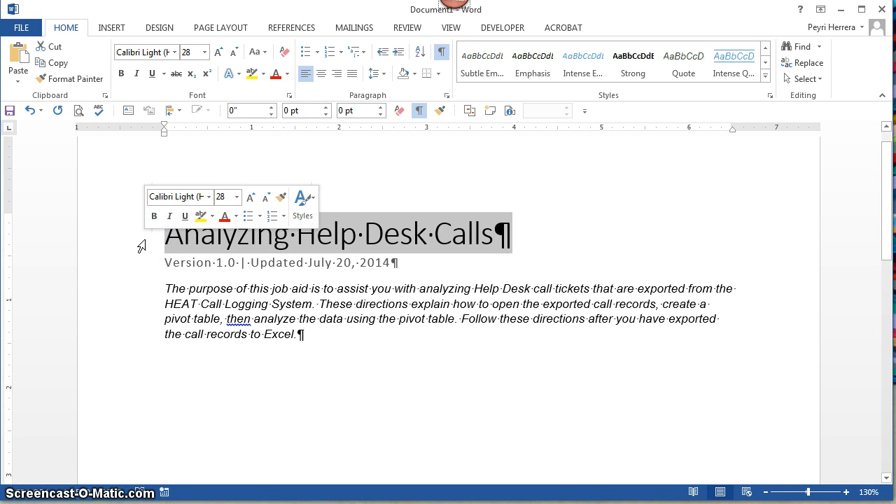
{"action": "left_click_drag", "start_coordinate": [165, 289], "coordinate": [309, 291]}
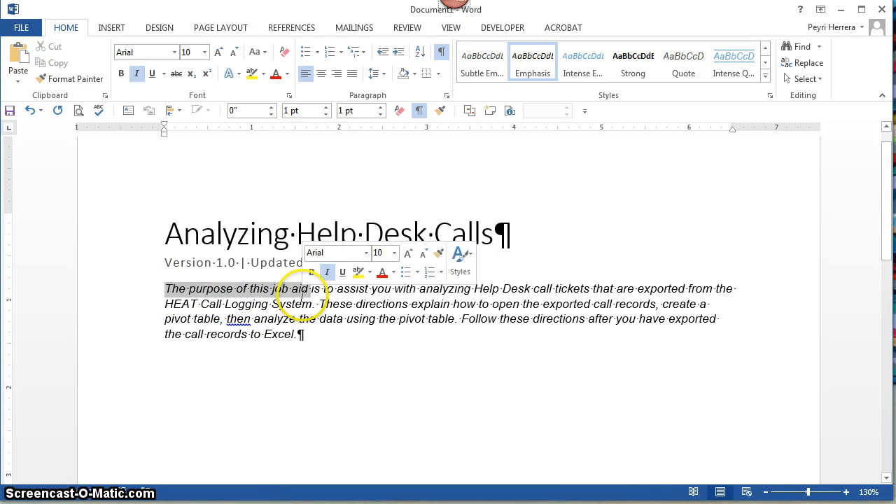
{"action": "left_click", "coordinate": [338, 333]}
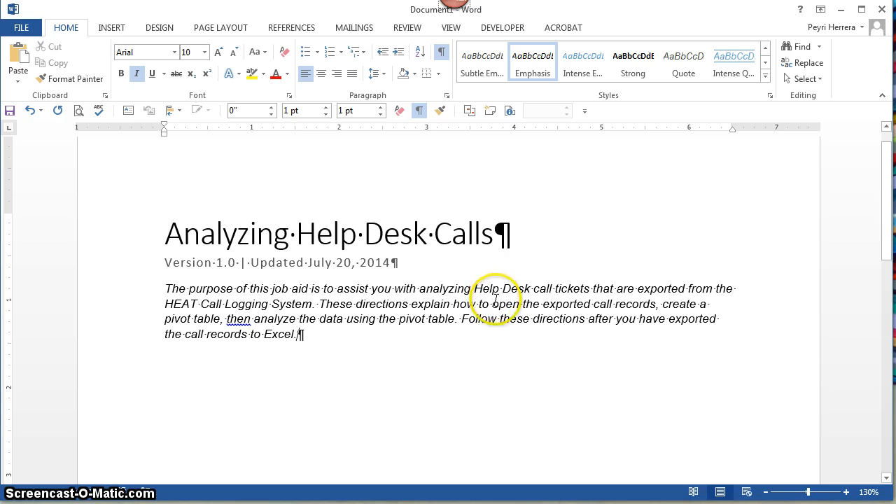
{"action": "left_click_drag", "start_coordinate": [538, 304], "coordinate": [641, 307]}
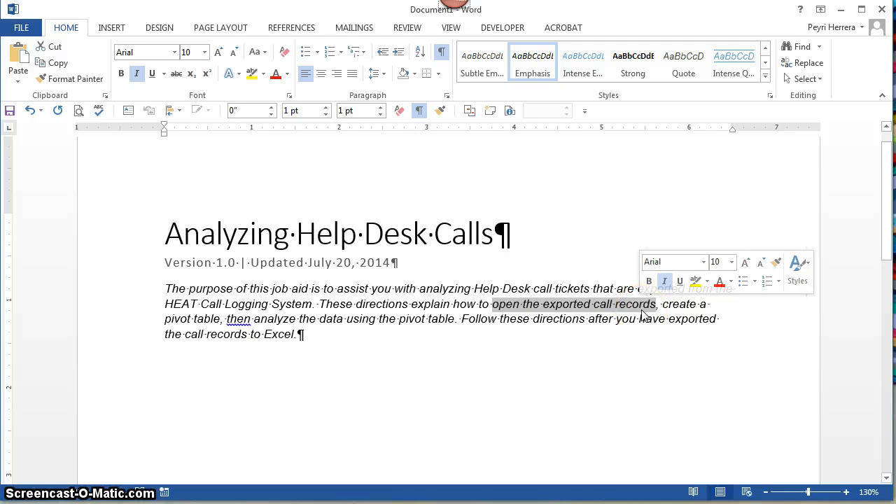
Review the wording of the second and third tasks named in the purpose paragraph, on creating a pivot table and analyzing the data
{"action": "left_click", "coordinate": [662, 306]}
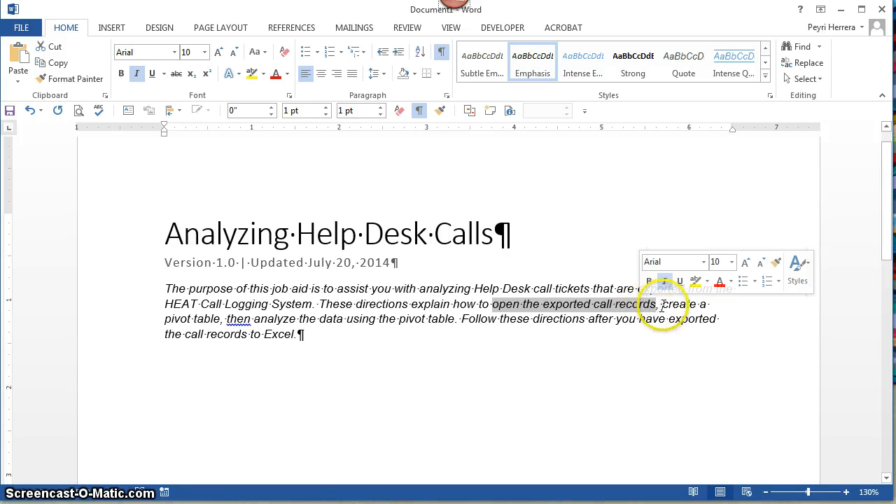
{"action": "left_click_drag", "start_coordinate": [661, 306], "coordinate": [444, 319]}
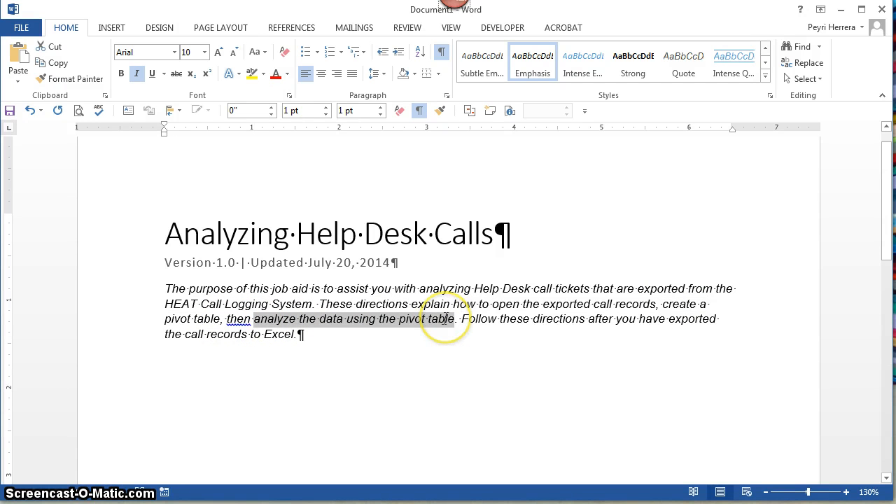
{"action": "left_click", "coordinate": [425, 370]}
Add two blank paragraphs below the purpose paragraph and clear all formatting from the second one
{"action": "key", "text": "Return"}
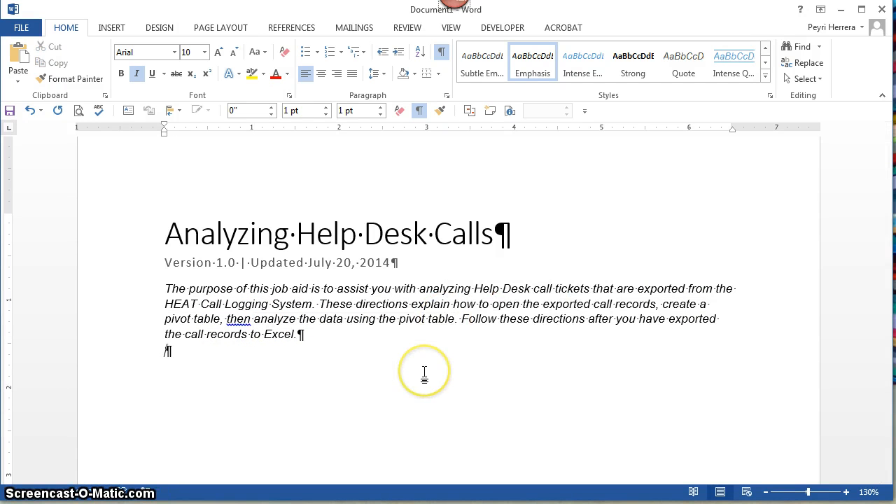
{"action": "left_click", "coordinate": [766, 77]}
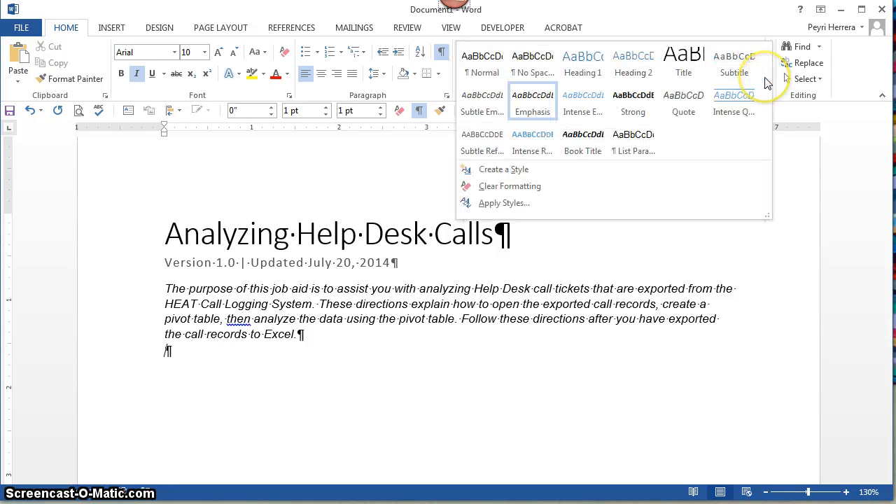
{"action": "left_click", "coordinate": [481, 66]}
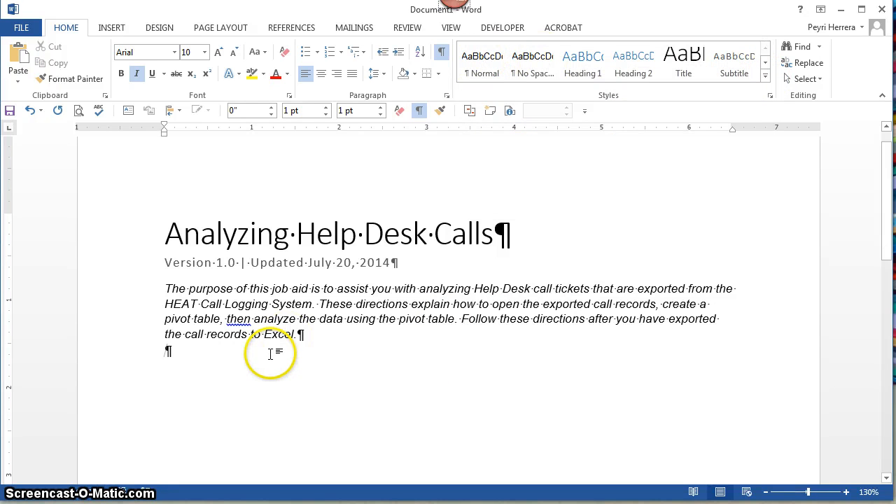
{"action": "key", "text": "Return"}
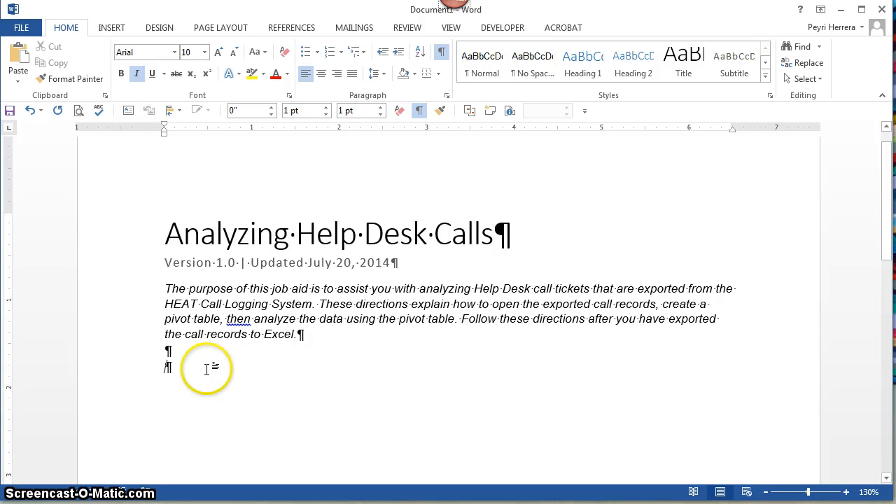
{"action": "key", "text": "ctrl+v"}
{"action": "key", "text": "ctrl+z"}
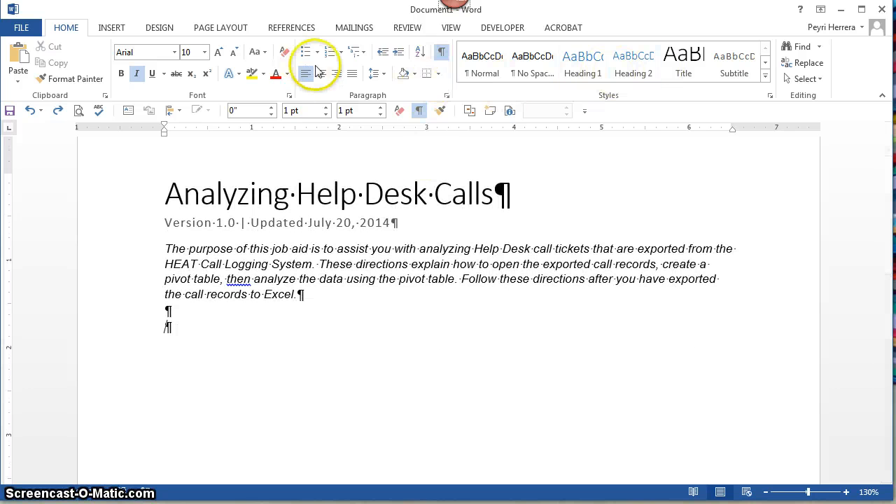
{"action": "left_click", "coordinate": [284, 52]}
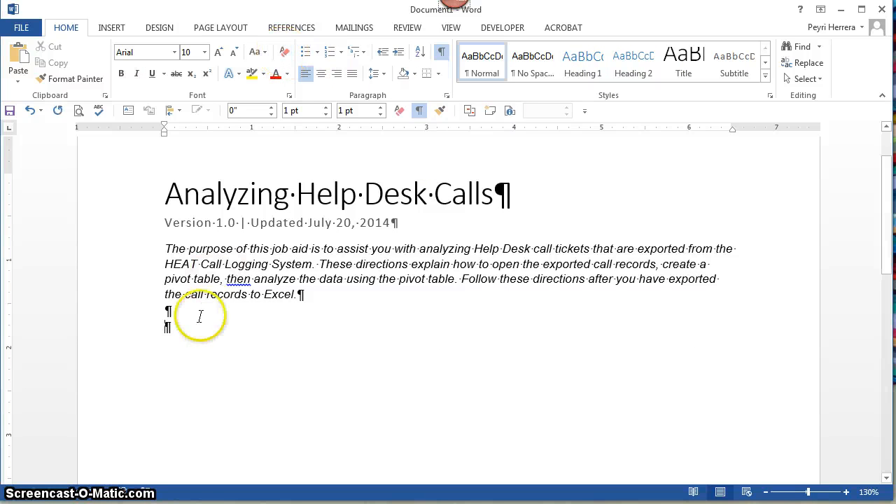
Insert the line "Part A: Open the exported call records (.xls) file." followed by its four instructions on opening, reviewing and renaming the export
{"action": "type", "text": "Part A: Open the exported call records (.xls) file. Double-click the Excel file that was created when you exported the call tickets from HEAT. Example: HCM Call Records.xls.  You will receive a warning that tells you that the file format and extension don’t match. Click Yes. The spreadsheet will open.  Review the records and verify that this is the correct export. Notice that the spreadsheet has Columns A-R. These are the fields exported from the HEAT system. Double-click the worksheet tab and rename it so the tab has a distinct name. Example: HCM Call Records."}
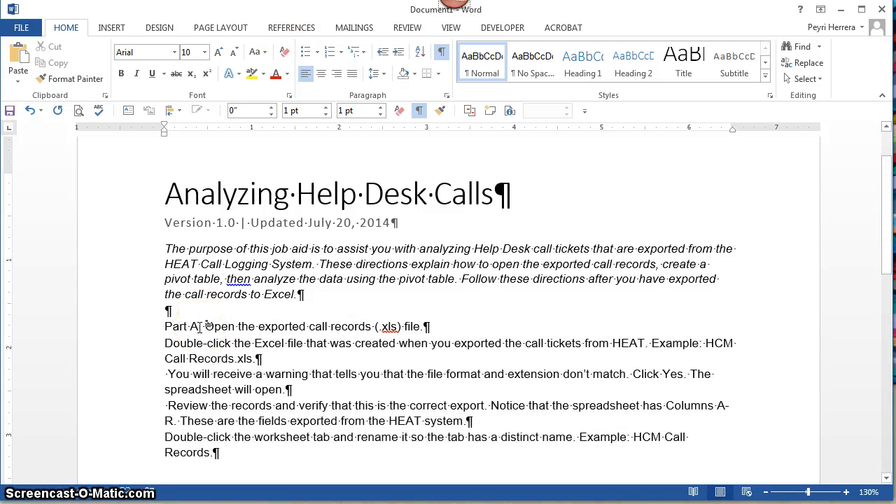
{"action": "left_click", "coordinate": [200, 327]}
{"action": "type", "text": ":"}
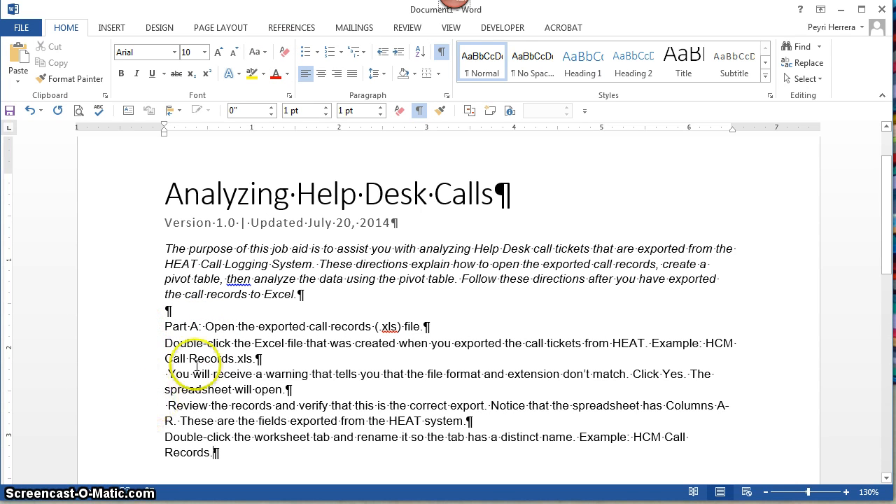
Apply the Heading 1 style to the Part A line and delete the blank paragraph above it
{"action": "left_click", "coordinate": [124, 328]}
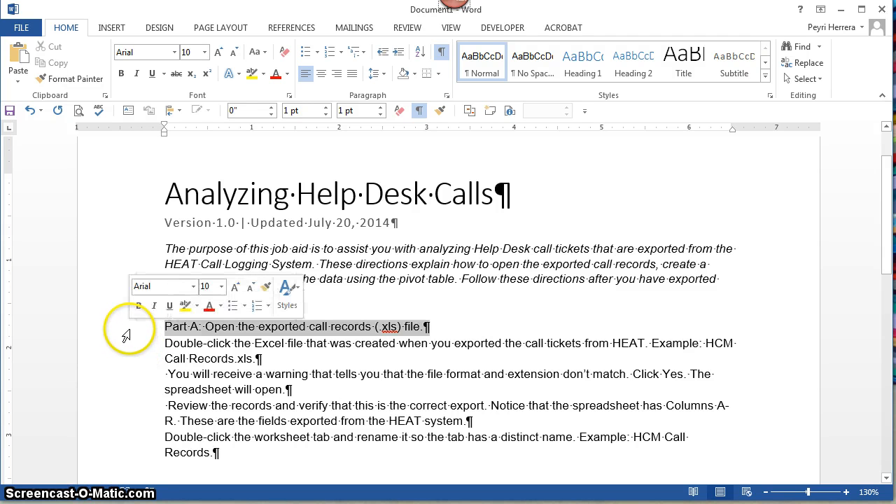
{"action": "left_click", "coordinate": [583, 59]}
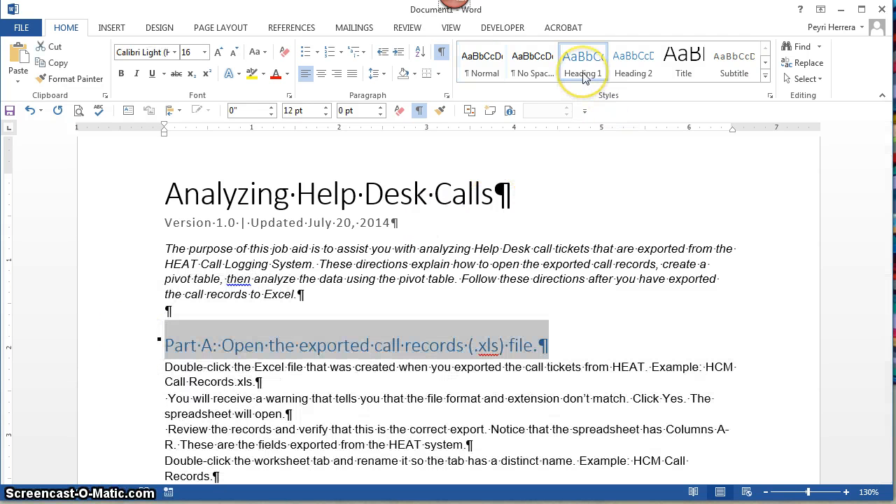
{"action": "left_click", "coordinate": [176, 310]}
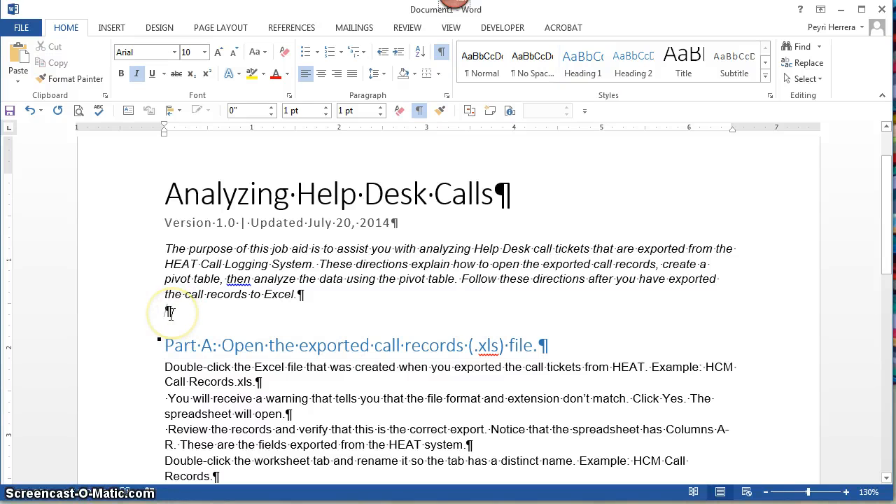
{"action": "key", "text": "BackSpace"}
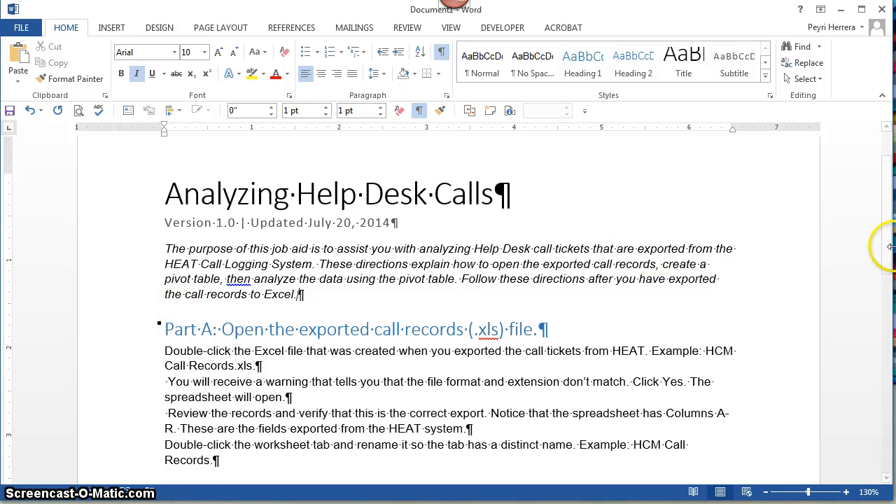
Turn the four instructions under the Part A heading into a numbered list
{"action": "scroll", "coordinate": [884, 256], "scroll_direction": "down", "scroll_amount": 1}
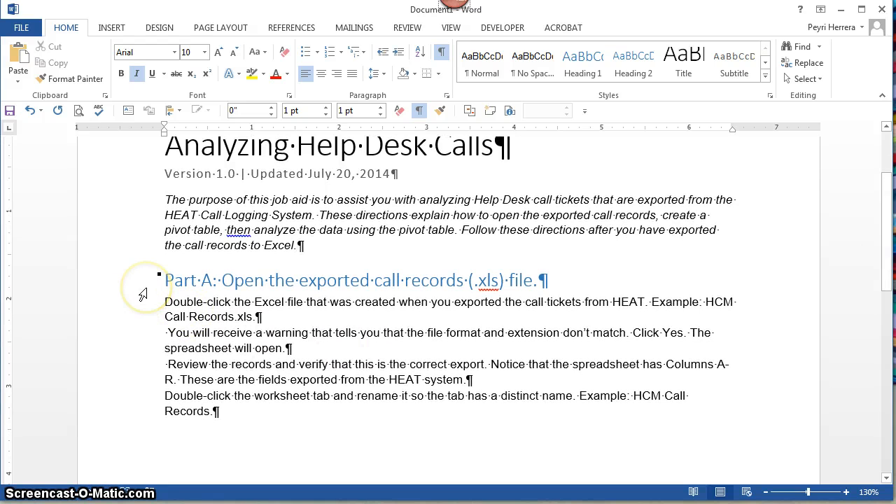
{"action": "left_click_drag", "start_coordinate": [125, 315], "coordinate": [150, 406]}
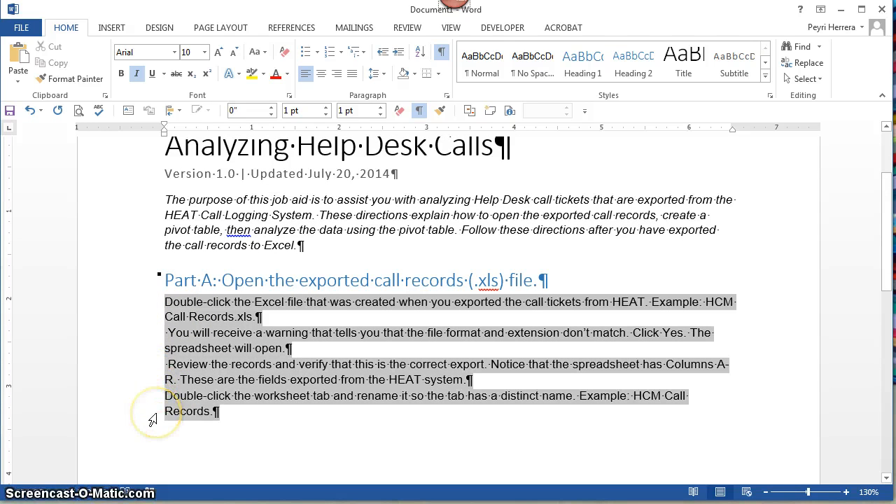
{"action": "left_click", "coordinate": [331, 53]}
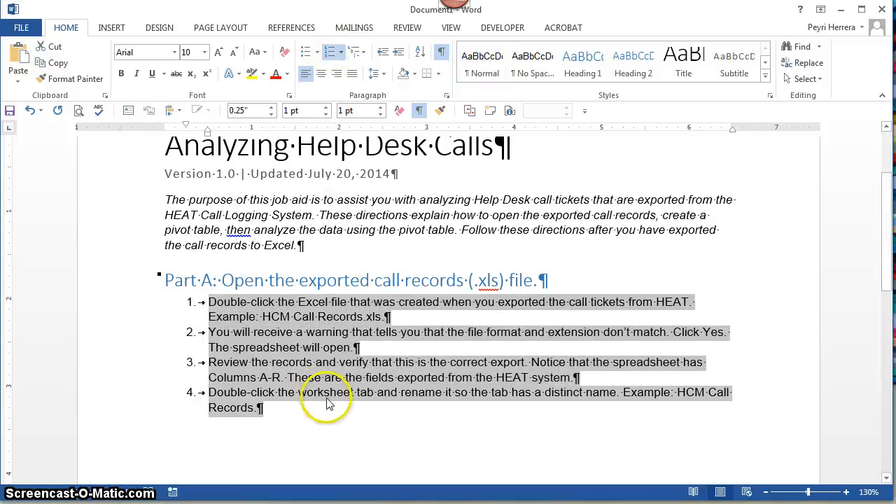
{"action": "left_click", "coordinate": [350, 400]}
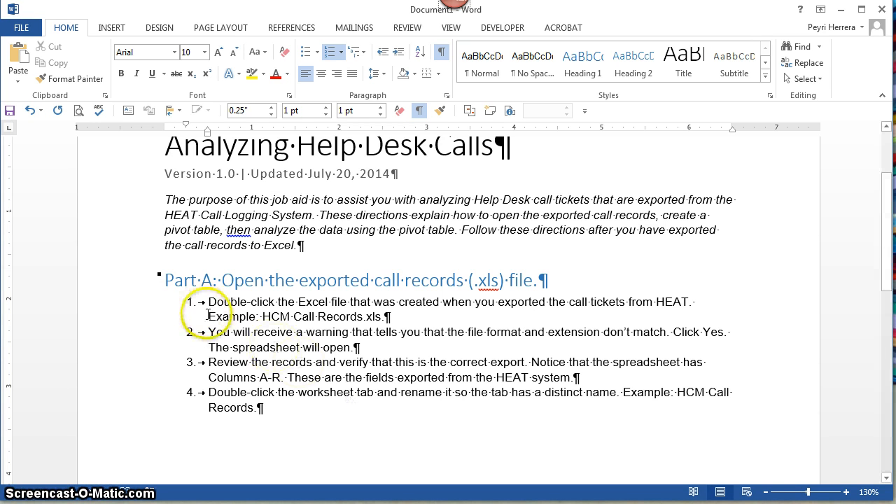
Italicize "Example: HCM Call Records.xls." in the first numbered instruction
{"action": "left_click_drag", "start_coordinate": [208, 315], "coordinate": [387, 316]}
{"action": "left_click", "coordinate": [408, 295]}
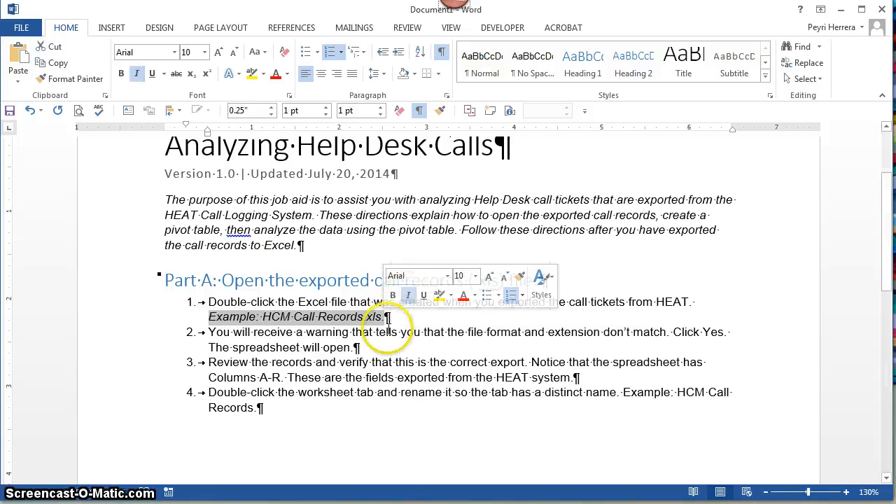
{"action": "left_click", "coordinate": [387, 338]}
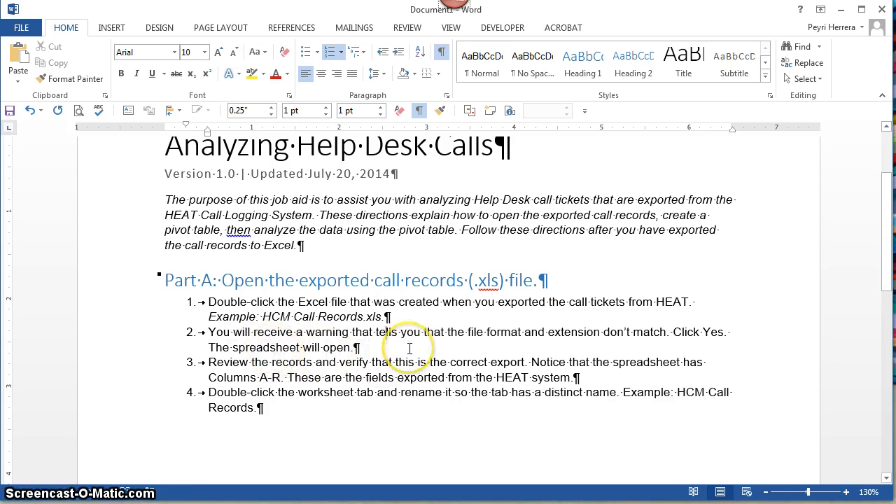
Make the word "Yes" bold in the second numbered instruction
{"action": "double_click", "coordinate": [713, 332]}
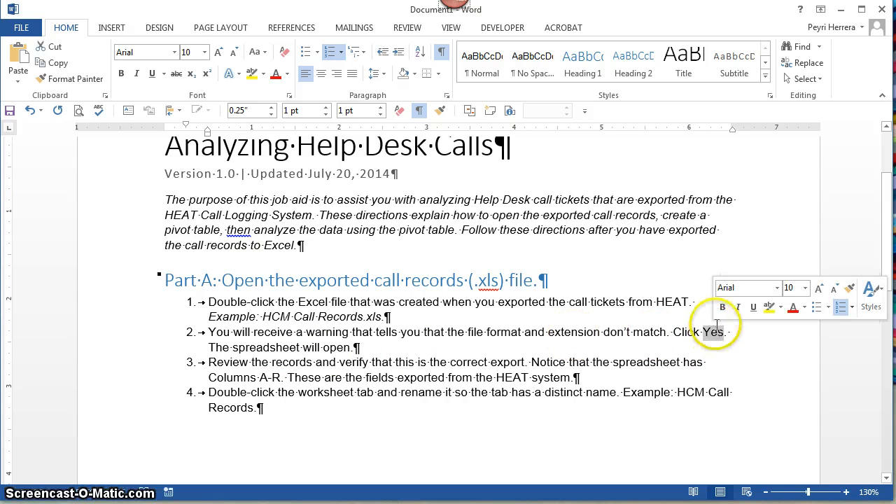
{"action": "left_click", "coordinate": [722, 307]}
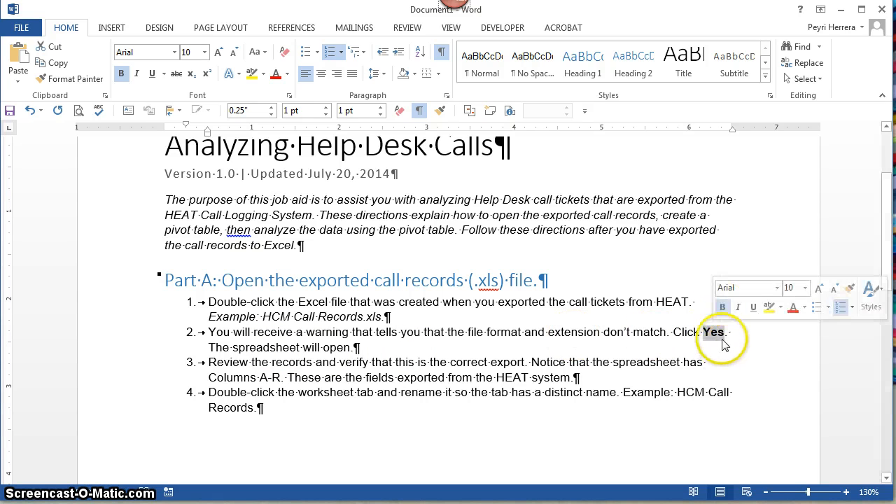
{"action": "left_click", "coordinate": [715, 336]}
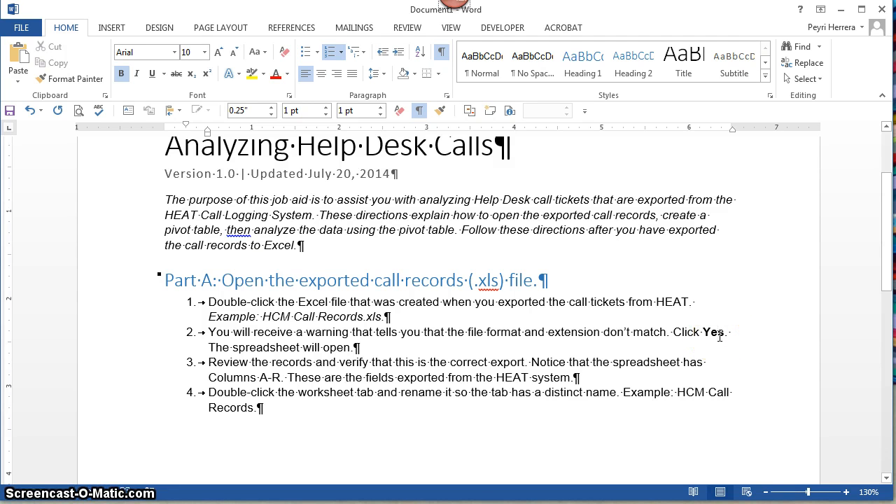
{"action": "left_click", "coordinate": [730, 337]}
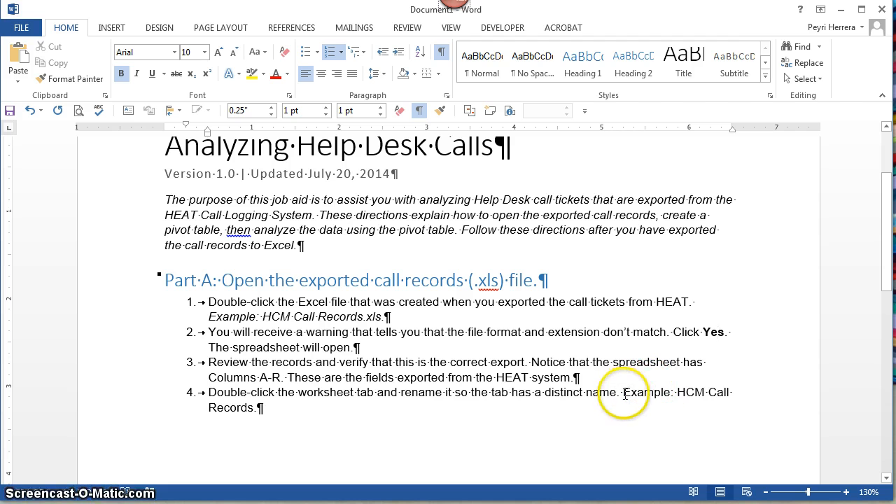
Italicize "Example: HCM Call Records." at the end of the fourth numbered instruction
{"action": "left_click_drag", "start_coordinate": [624, 393], "coordinate": [258, 410]}
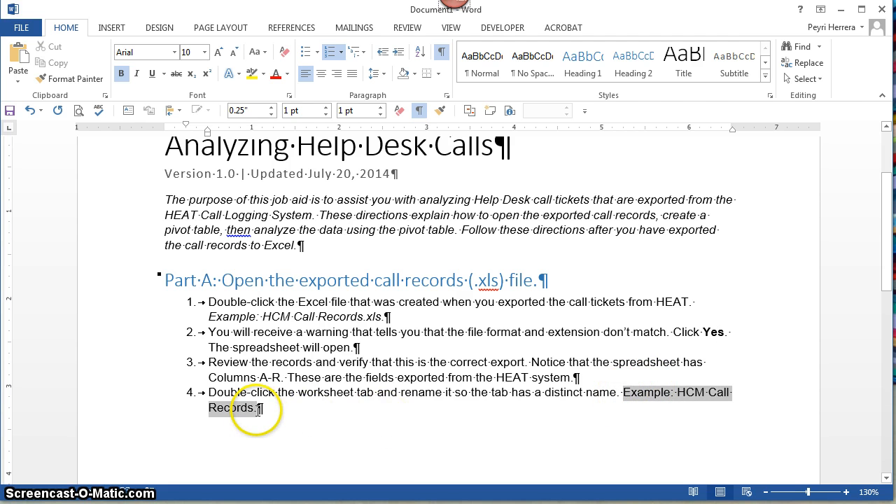
{"action": "left_click", "coordinate": [281, 386]}
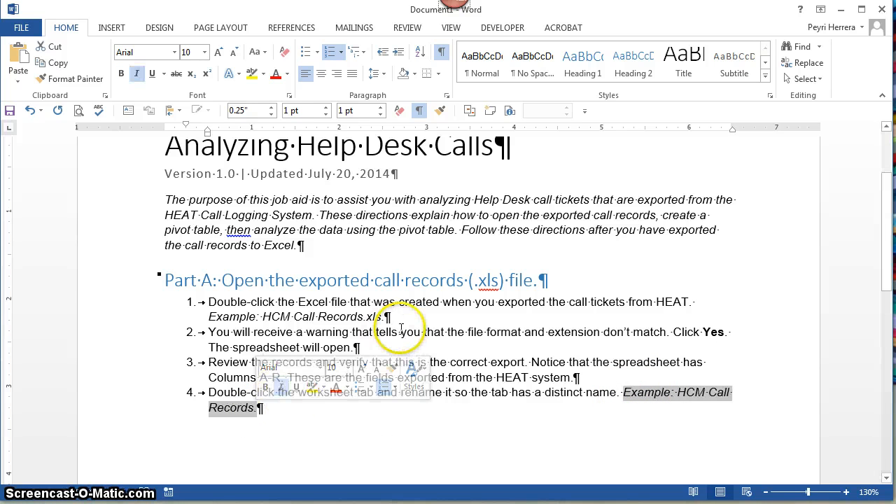
{"action": "left_click", "coordinate": [400, 330]}
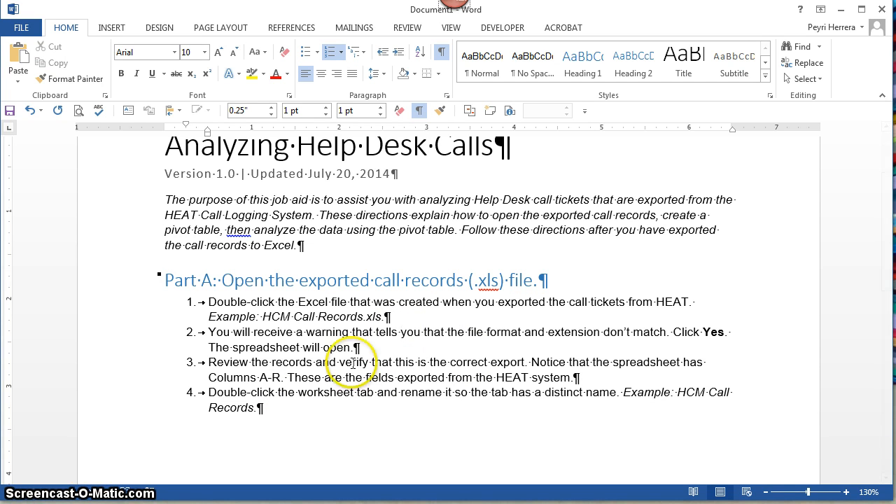
Set the paragraph spacing of the four numbered instructions to 6 pt before and 6 pt after
{"action": "left_click_drag", "start_coordinate": [261, 411], "coordinate": [206, 306]}
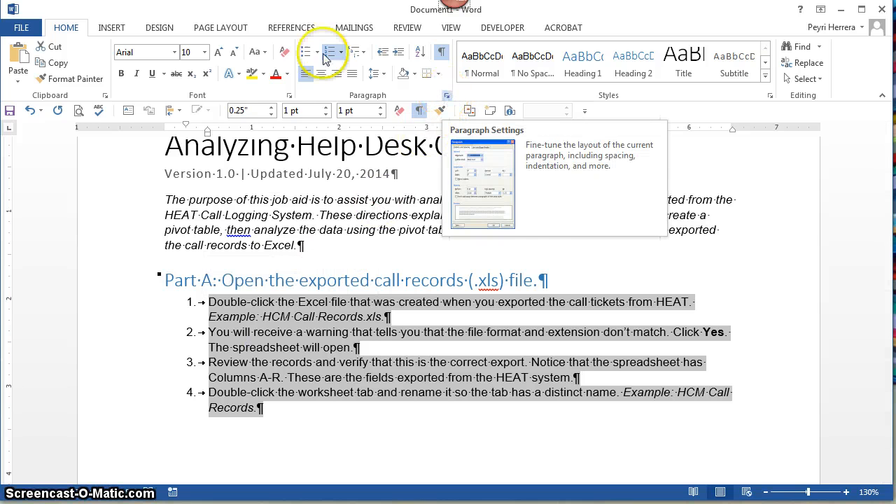
{"action": "left_click", "coordinate": [240, 30]}
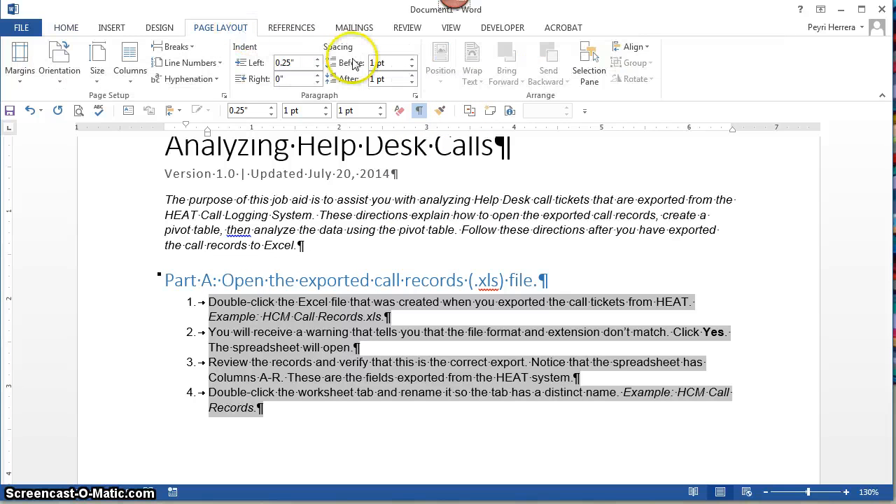
{"action": "left_click", "coordinate": [411, 59]}
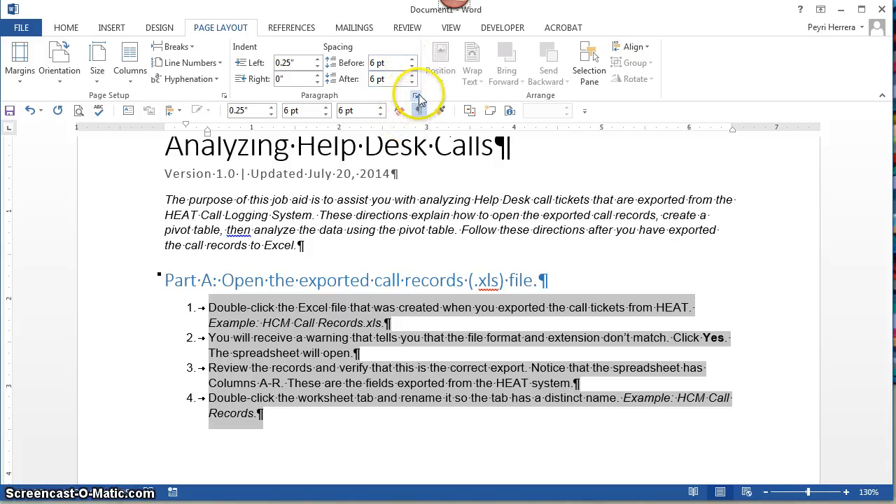
Turn off "Don't add space between paragraphs of the same style" for the numbered instructions and check the first item's layout
{"action": "left_click", "coordinate": [416, 96]}
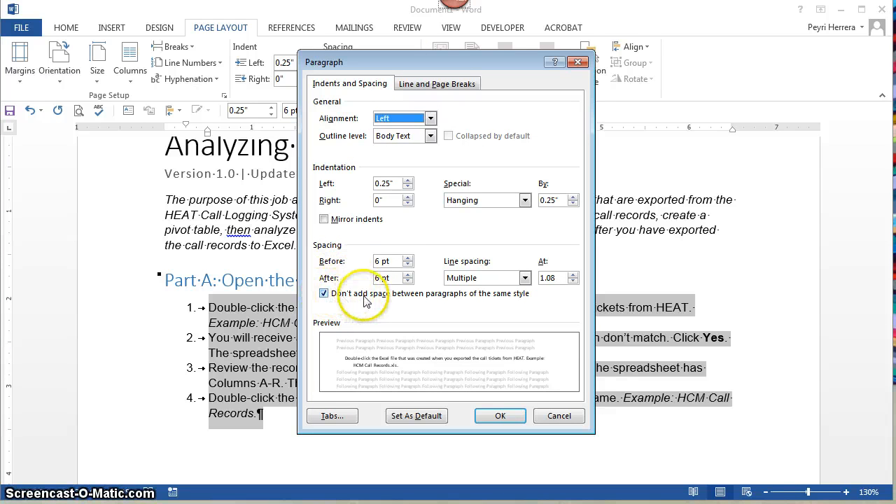
{"action": "left_click", "coordinate": [324, 294]}
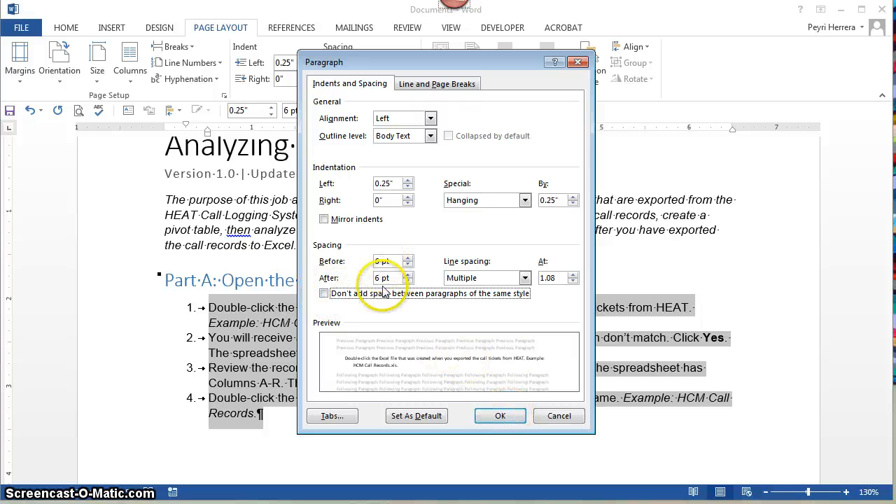
{"action": "left_click", "coordinate": [481, 418]}
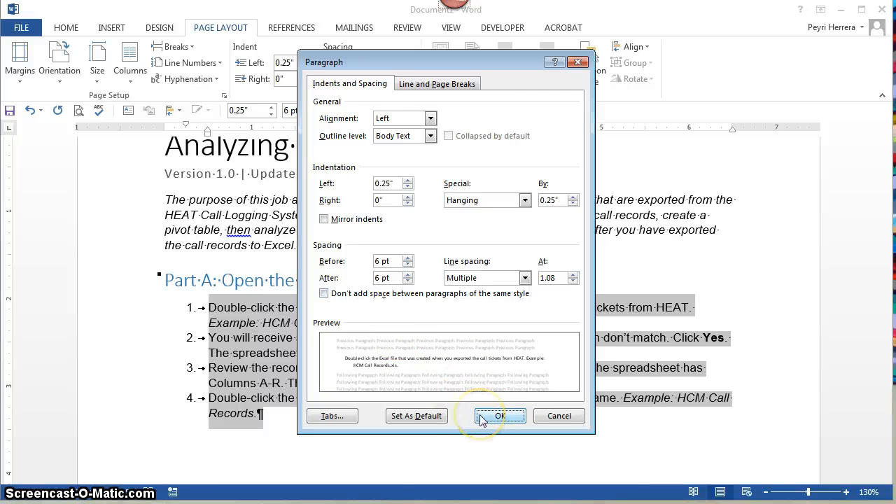
{"action": "left_click", "coordinate": [345, 323]}
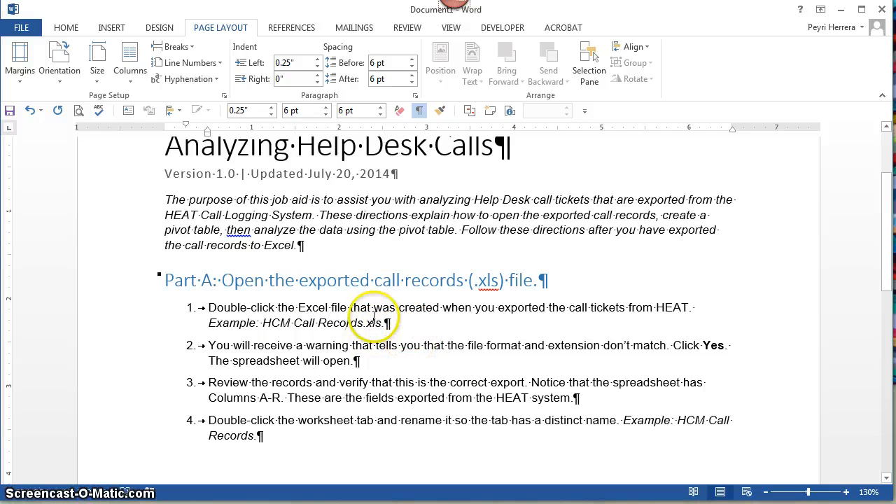
{"action": "left_click_drag", "start_coordinate": [383, 323], "coordinate": [371, 311]}
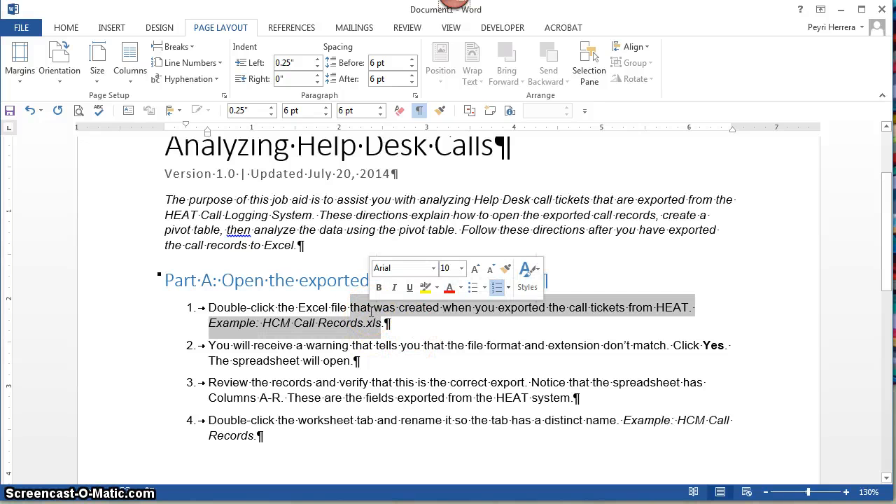
Switch to Snagit Editor, browse the recent captures and copy the image of the HCM Call Records.xls file icon
{"action": "left_click", "coordinate": [371, 312]}
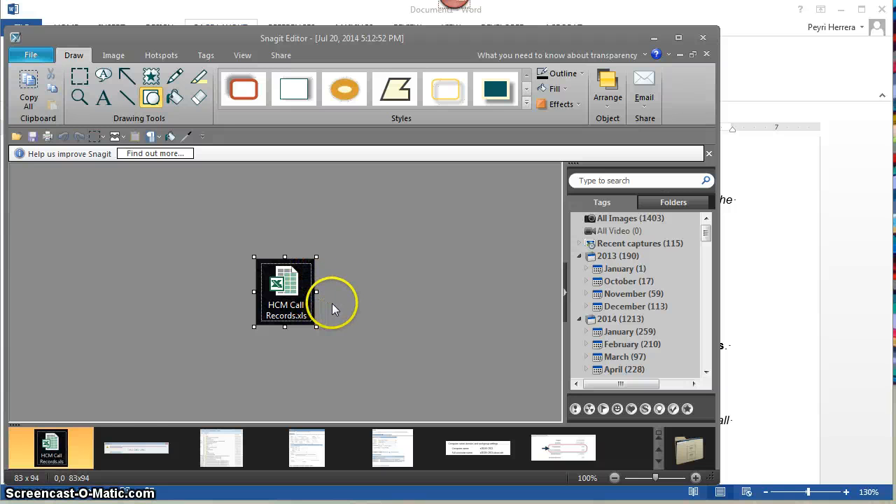
{"action": "left_click", "coordinate": [131, 435]}
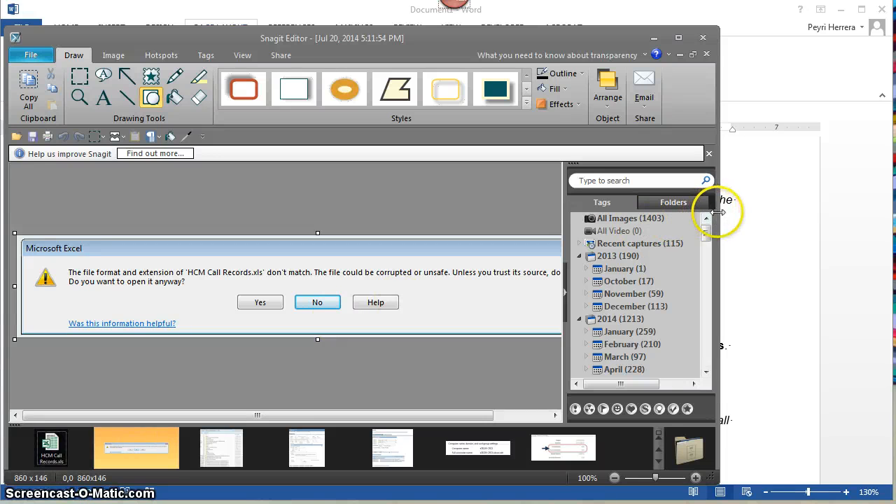
{"action": "left_click_drag", "start_coordinate": [719, 211], "coordinate": [797, 217]}
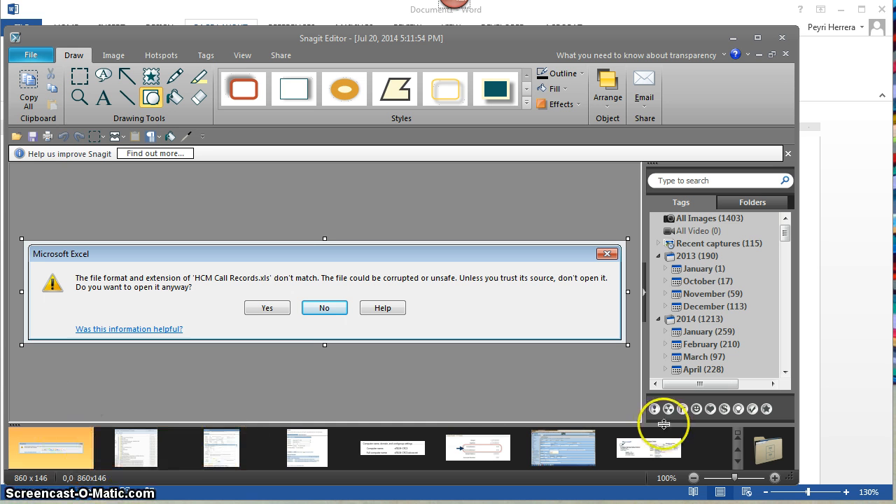
{"action": "left_click", "coordinate": [739, 459]}
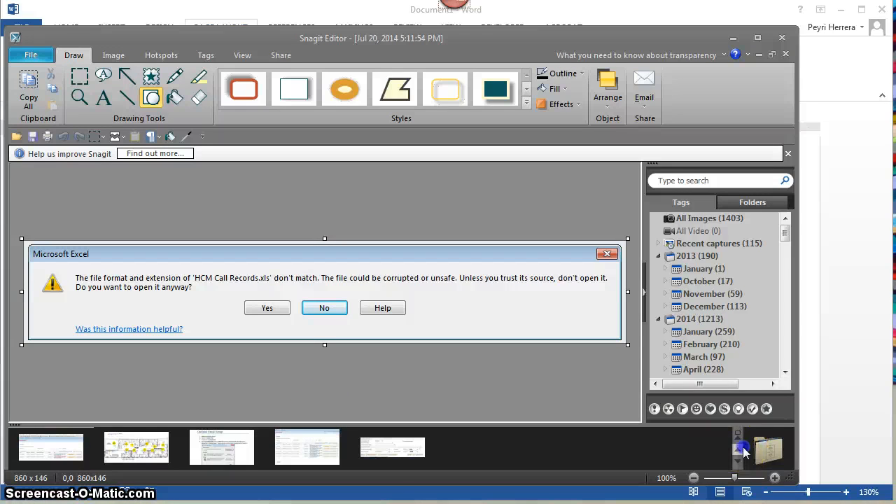
{"action": "left_click", "coordinate": [741, 448]}
{"action": "left_click", "coordinate": [741, 448]}
{"action": "left_click", "coordinate": [648, 440]}
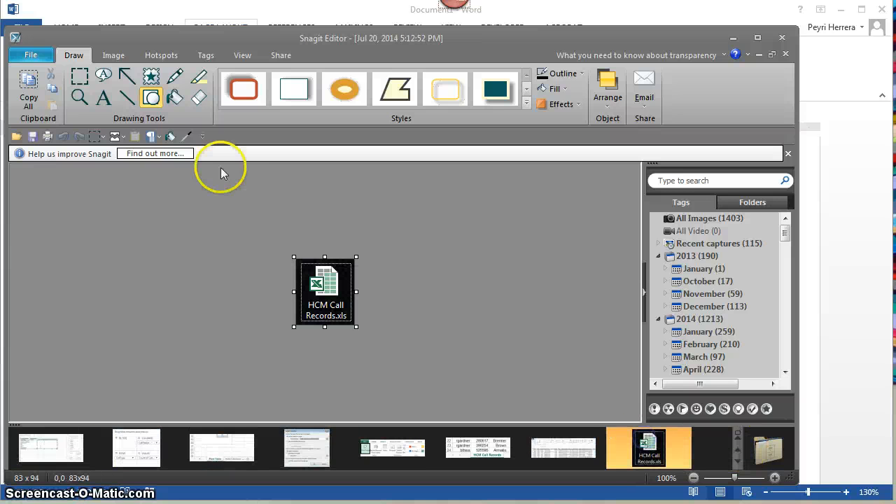
{"action": "left_click", "coordinate": [316, 21]}
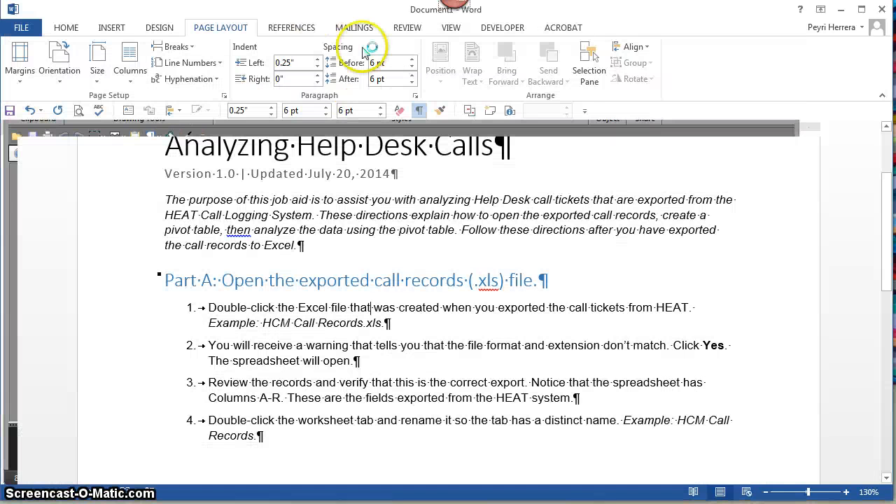
Back in the Word document, paste the copied file icon image on a new unnumbered line below the first instruction
{"action": "left_click", "coordinate": [372, 309]}
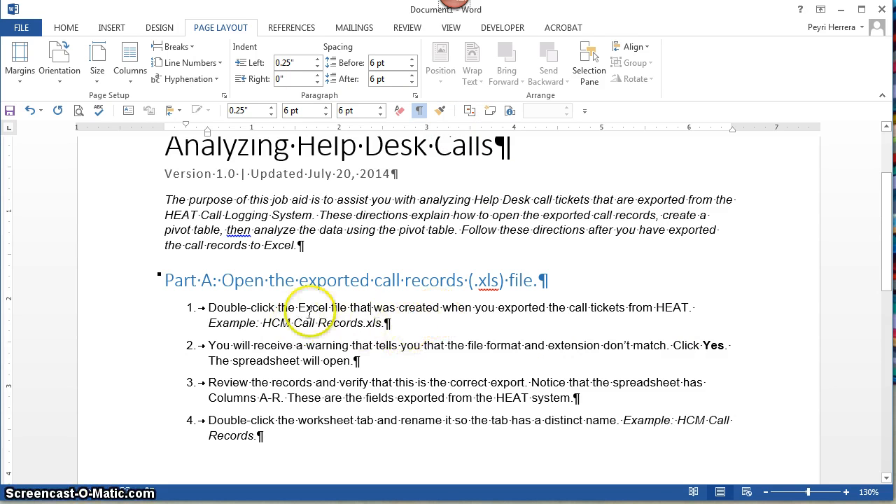
{"action": "left_click", "coordinate": [388, 324]}
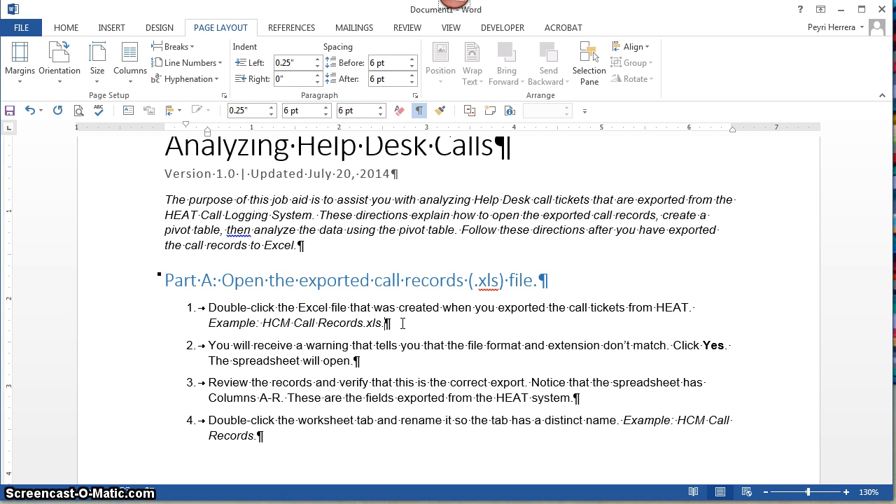
{"action": "key", "text": "Return"}
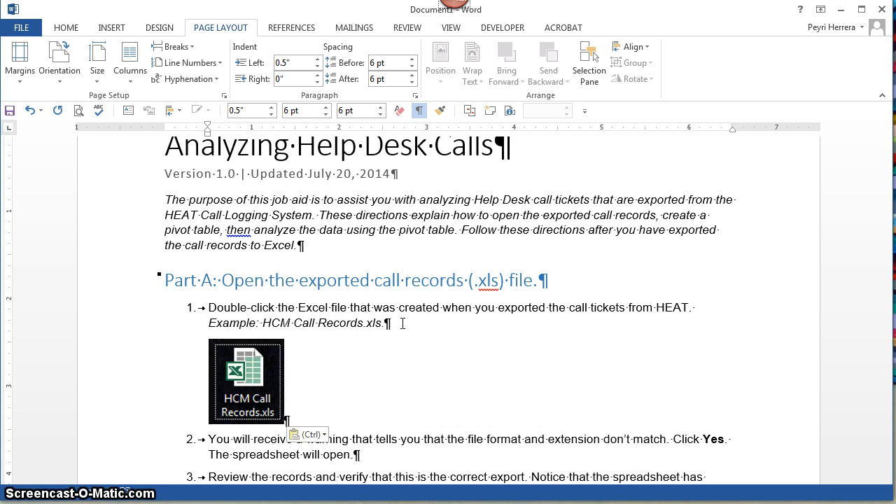
Set the paragraph spacing before the HCM Call Records.xls icon picture to 2 pt
{"action": "left_click", "coordinate": [245, 364]}
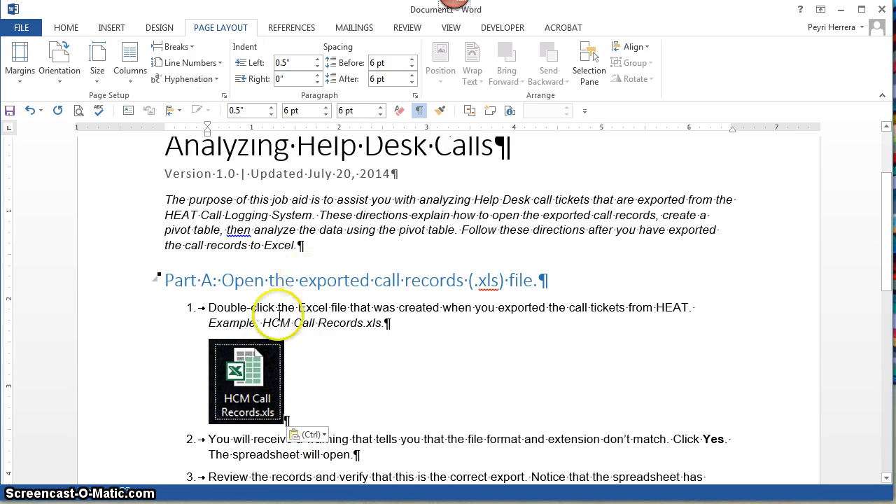
{"action": "left_click", "coordinate": [252, 350]}
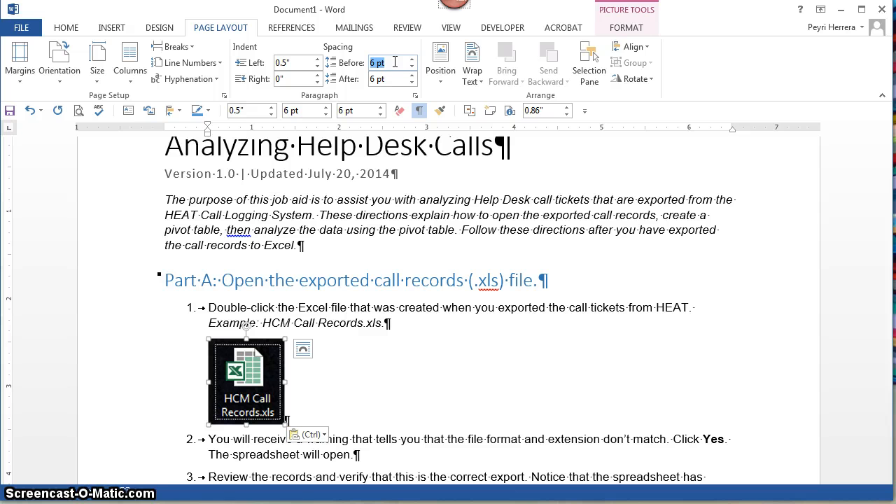
{"action": "type", "text": "2"}
{"action": "key", "text": "Return"}
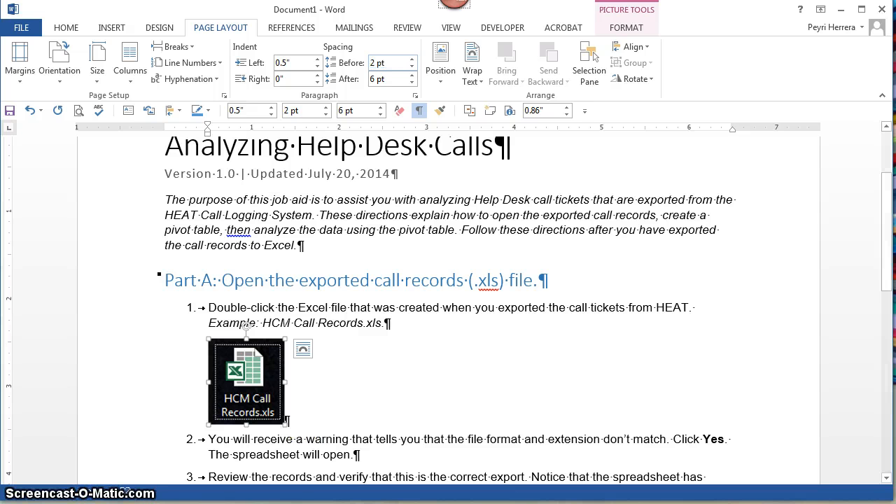
Set the paragraph spacing after the first numbered instruction to 2 pt
{"action": "left_click", "coordinate": [286, 323]}
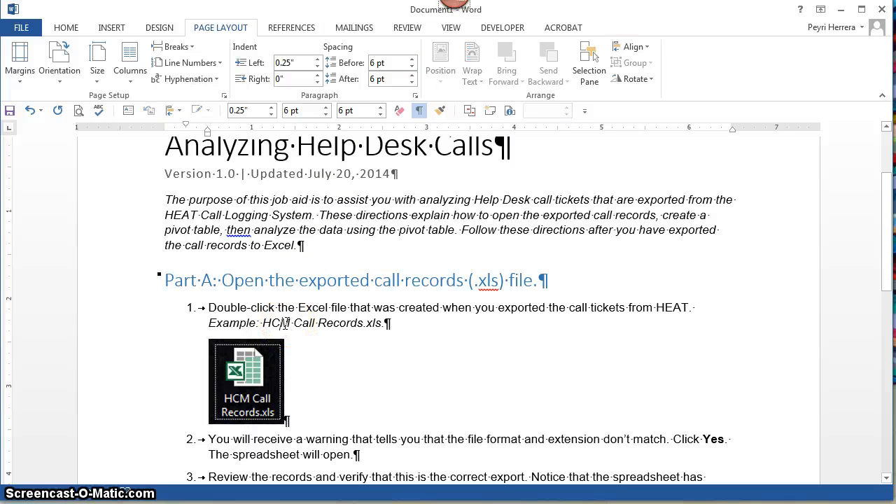
{"action": "left_click", "coordinate": [396, 78]}
{"action": "type", "text": "2"}
{"action": "key", "text": "Return"}
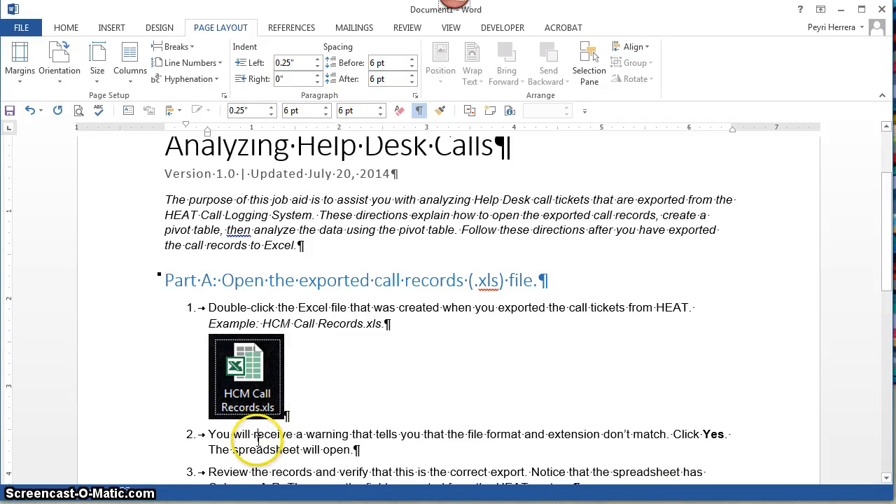
Copy the Microsoft Excel file-format warning capture from Snagit Editor and return to the Word document
{"action": "left_click", "coordinate": [255, 435]}
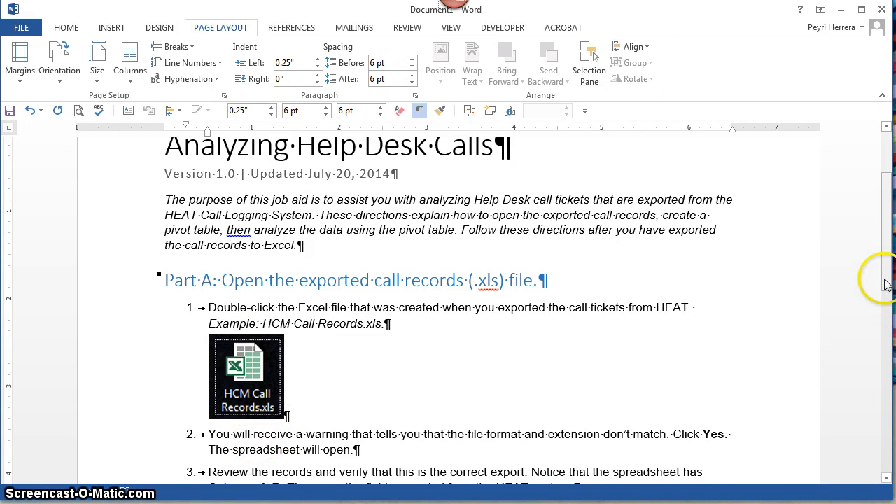
{"action": "left_click_drag", "start_coordinate": [886, 280], "coordinate": [888, 321]}
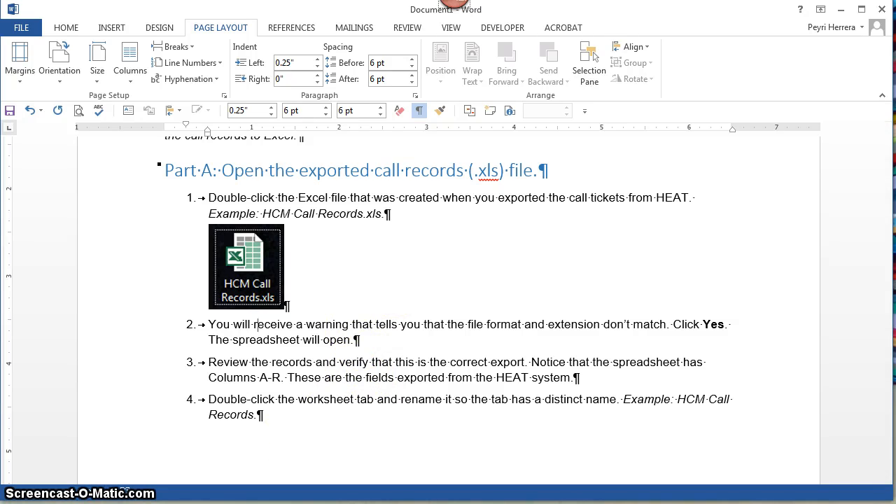
{"action": "left_click", "coordinate": [259, 503]}
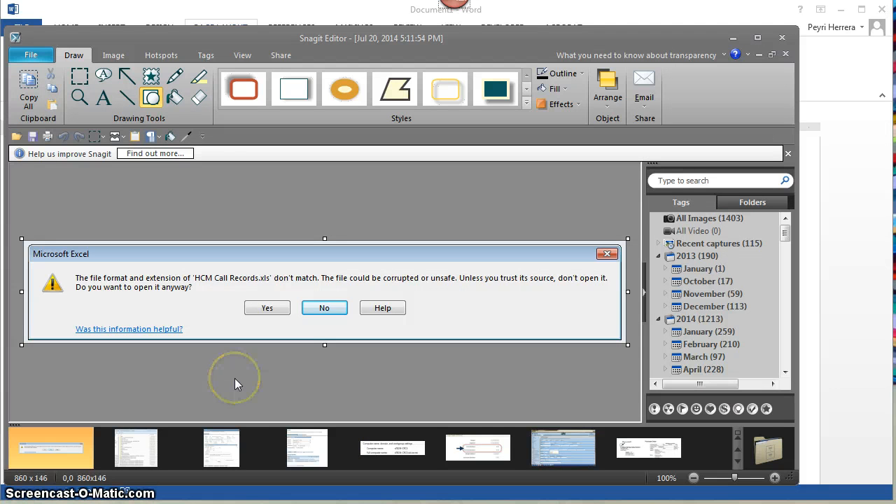
{"action": "left_click", "coordinate": [28, 82]}
{"action": "left_click", "coordinate": [645, 11]}
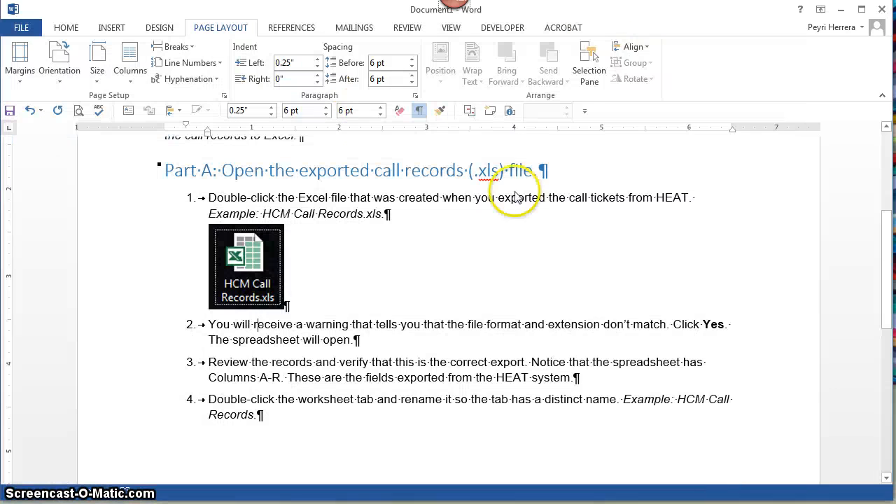
Paste the Excel warning image on a new unnumbered line below the second instruction
{"action": "left_click", "coordinate": [374, 341]}
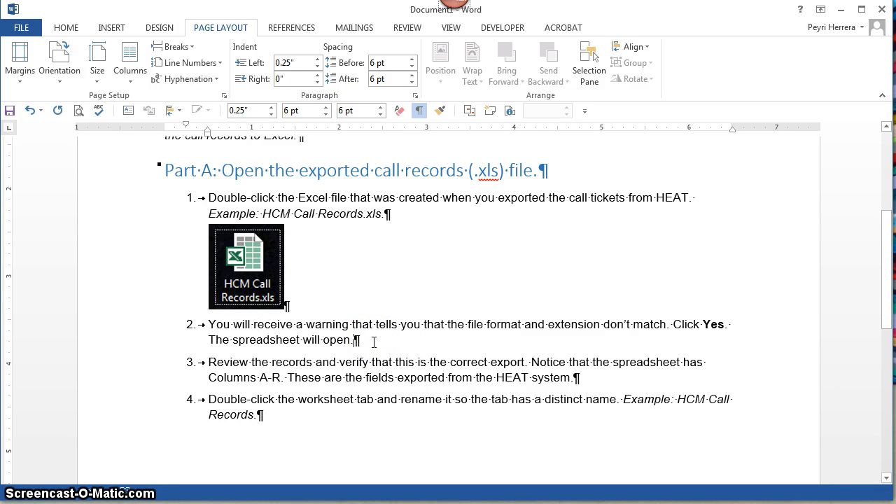
{"action": "key", "text": "Return"}
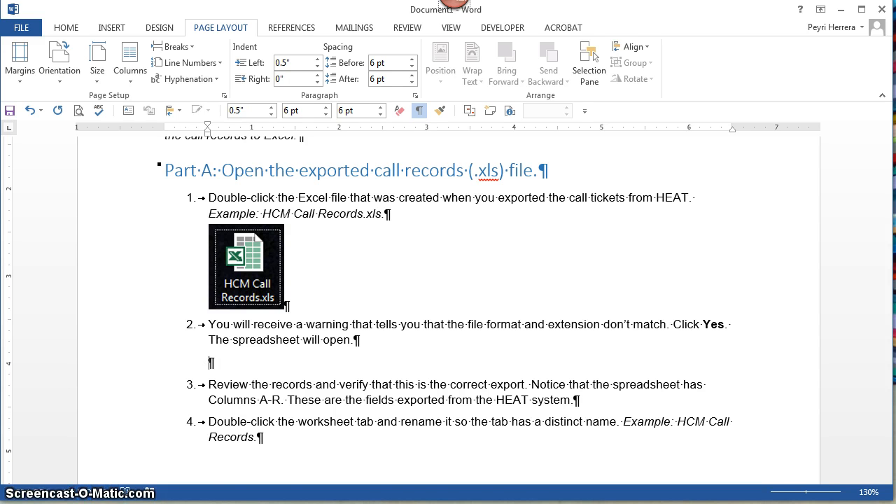
{"action": "key", "text": "ctrl+v"}
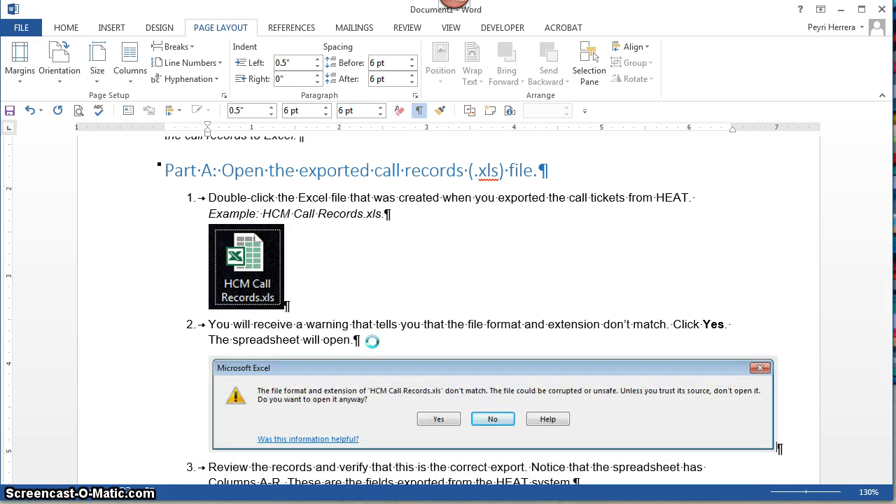
Set the spacing before the Excel warning picture to 2 pt and the spacing after the second instruction to 2 pt
{"action": "left_click", "coordinate": [348, 387]}
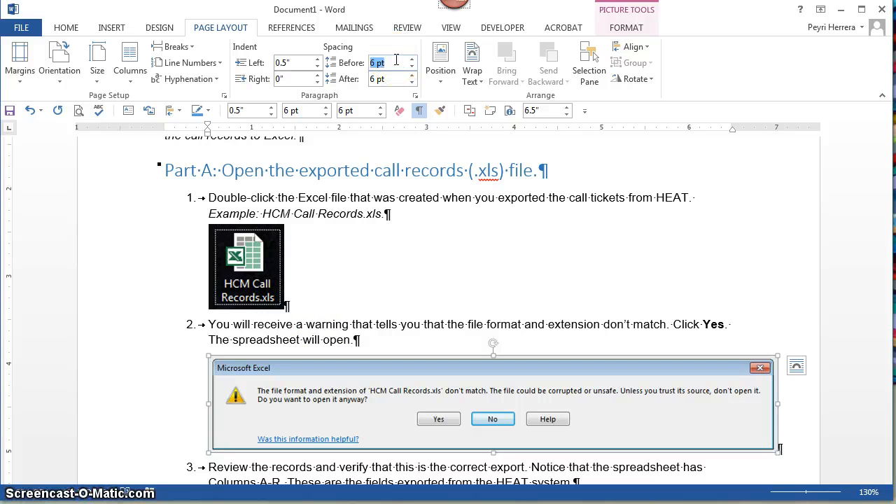
{"action": "left_click", "coordinate": [403, 175]}
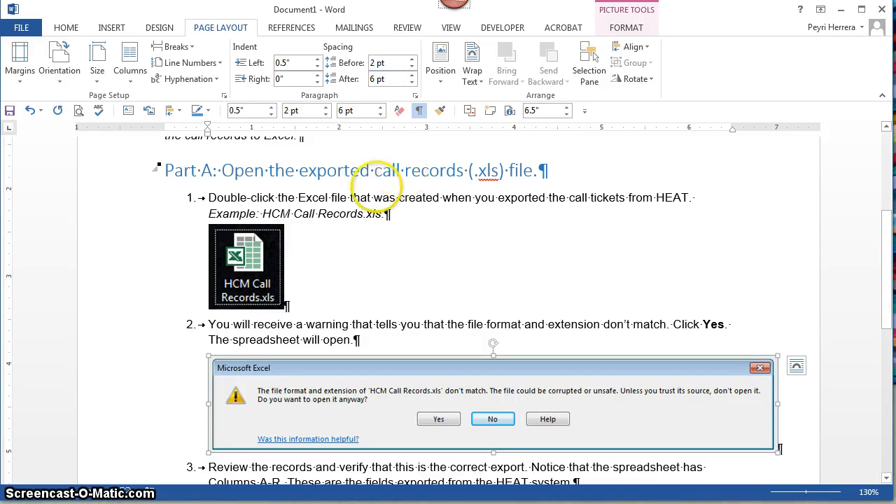
{"action": "left_click", "coordinate": [258, 346]}
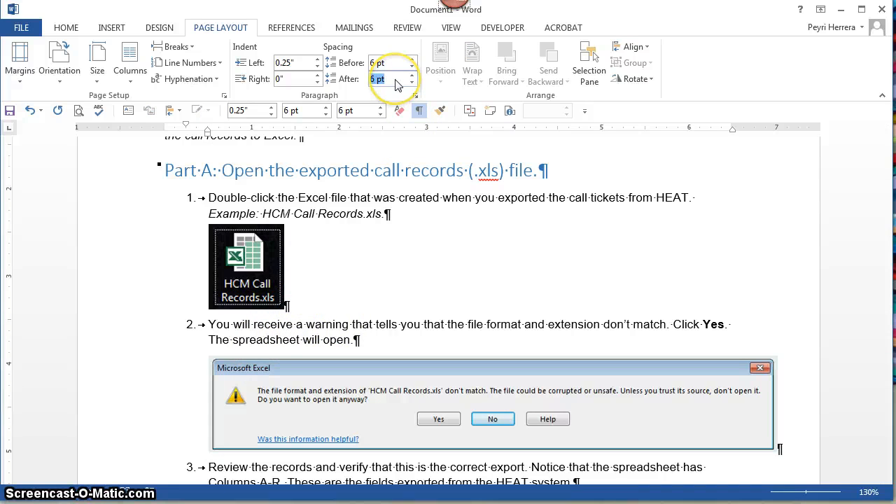
{"action": "type", "text": "2"}
{"action": "key", "text": "Return"}
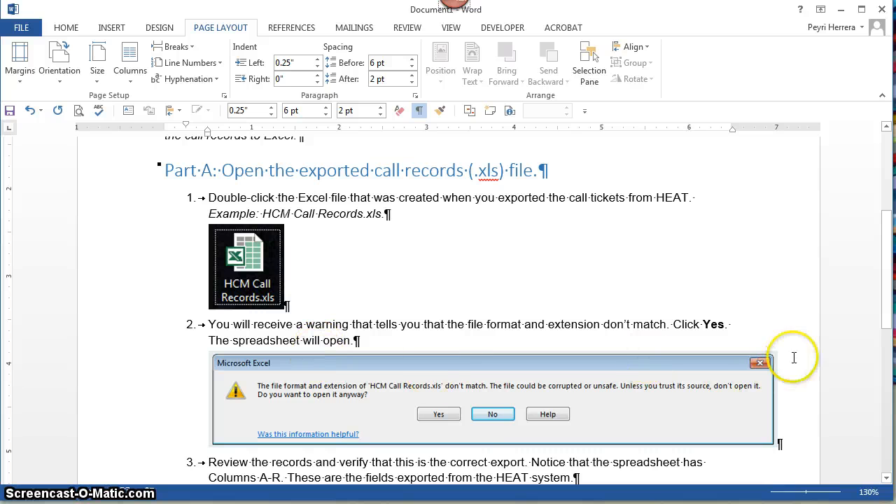
Reduce the width of the Excel warning picture to 6.3" and deselect it
{"action": "left_click", "coordinate": [707, 393]}
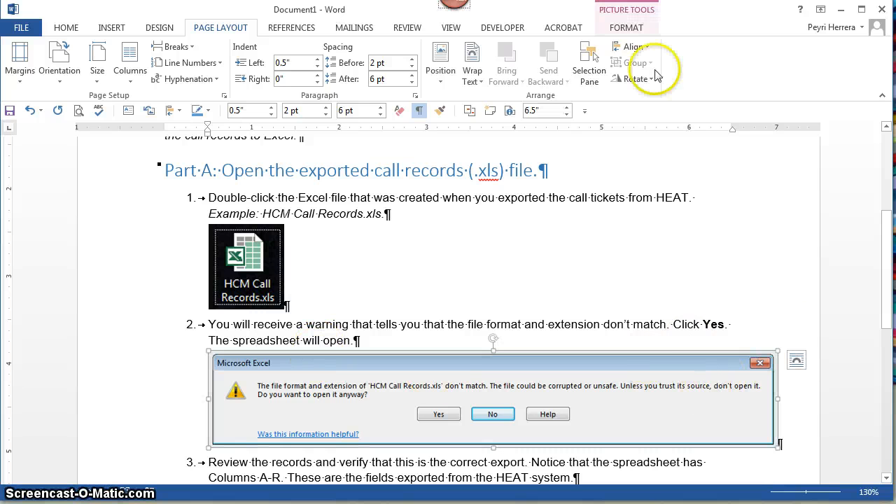
{"action": "left_click", "coordinate": [630, 29]}
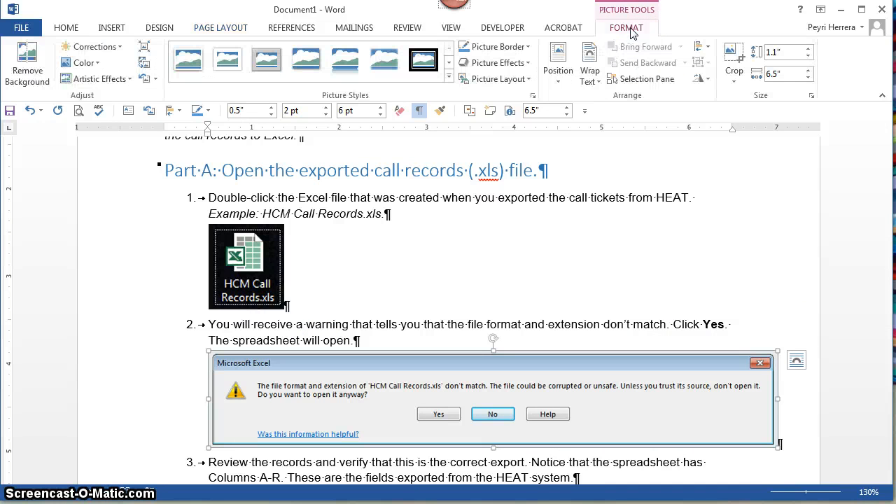
{"action": "left_click", "coordinate": [809, 79]}
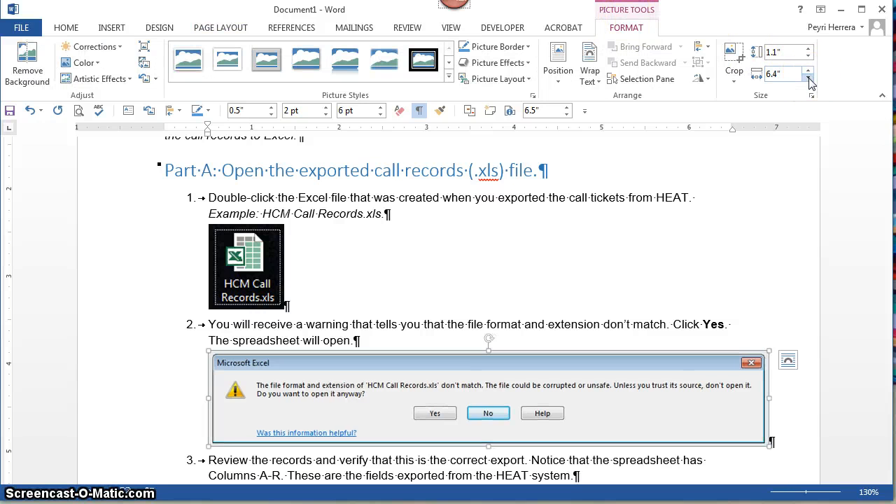
{"action": "left_click", "coordinate": [809, 79]}
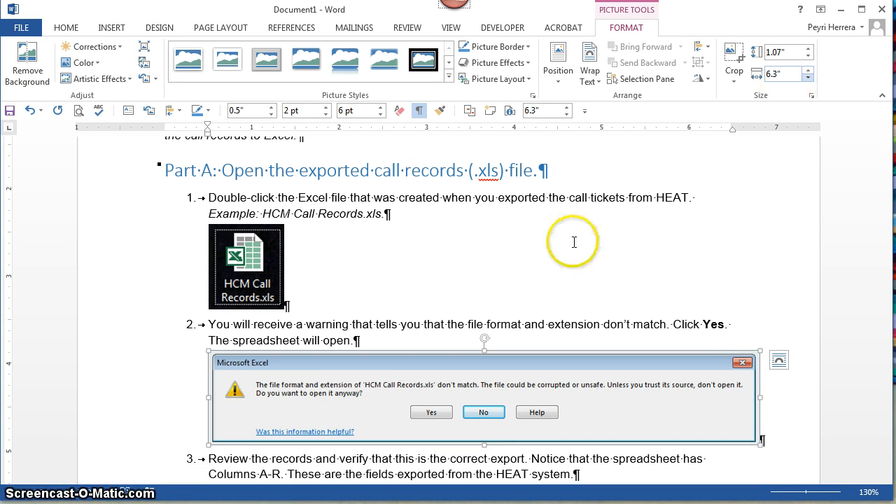
{"action": "left_click", "coordinate": [571, 309]}
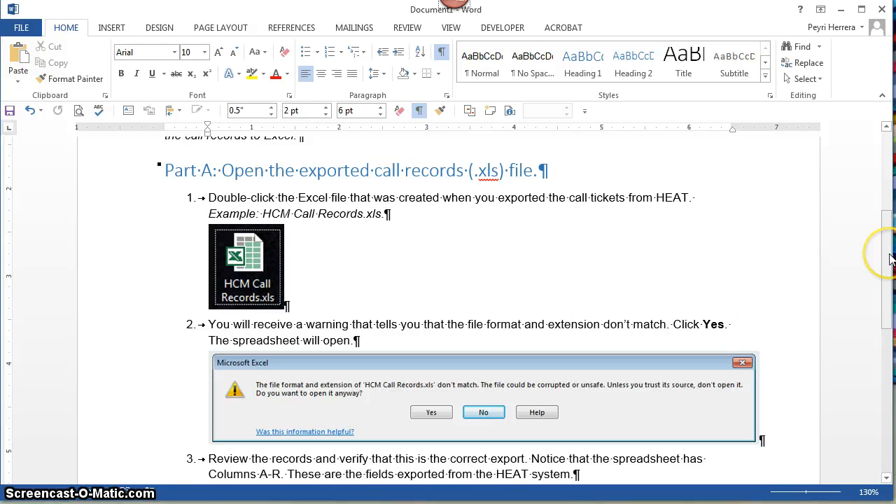
Hide the paragraph marks and other formatting symbols in the document
{"action": "left_click_drag", "start_coordinate": [890, 255], "coordinate": [890, 259]}
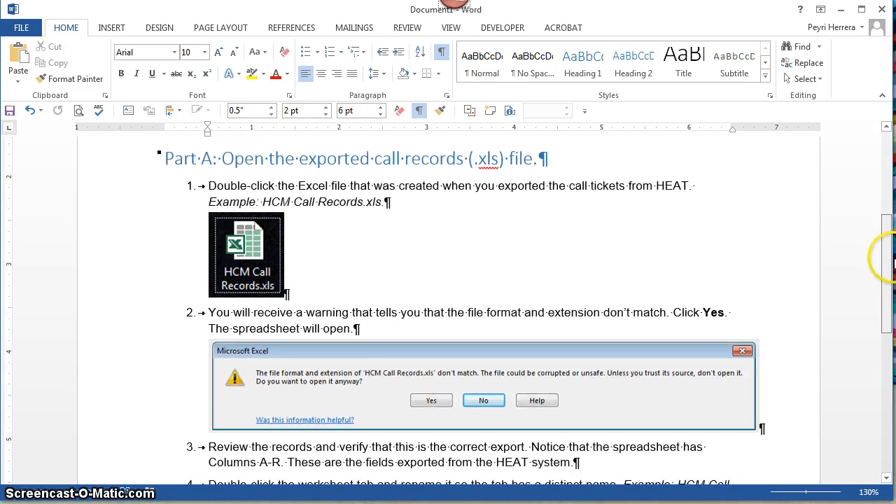
{"action": "left_click", "coordinate": [441, 52]}
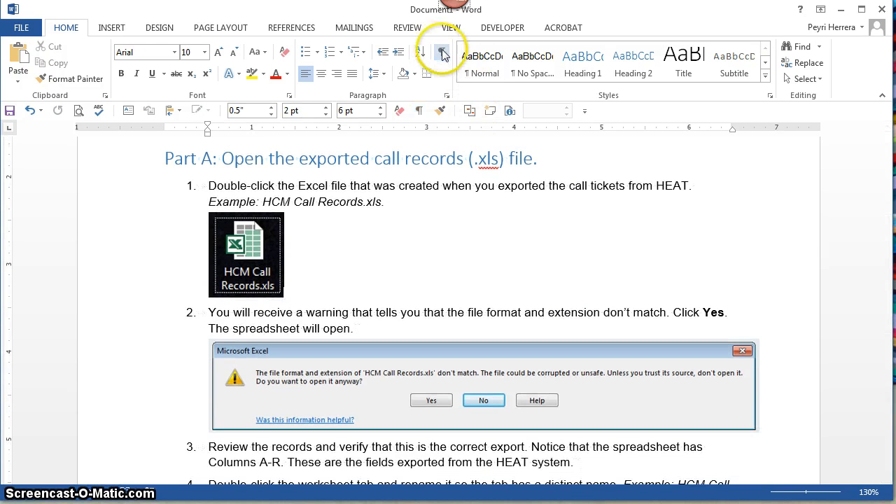
Add a dark gray border to the spreadsheet screenshot under instruction 3 and the worksheet tab screenshot under instruction 4
{"action": "left_click_drag", "start_coordinate": [889, 296], "coordinate": [893, 363]}
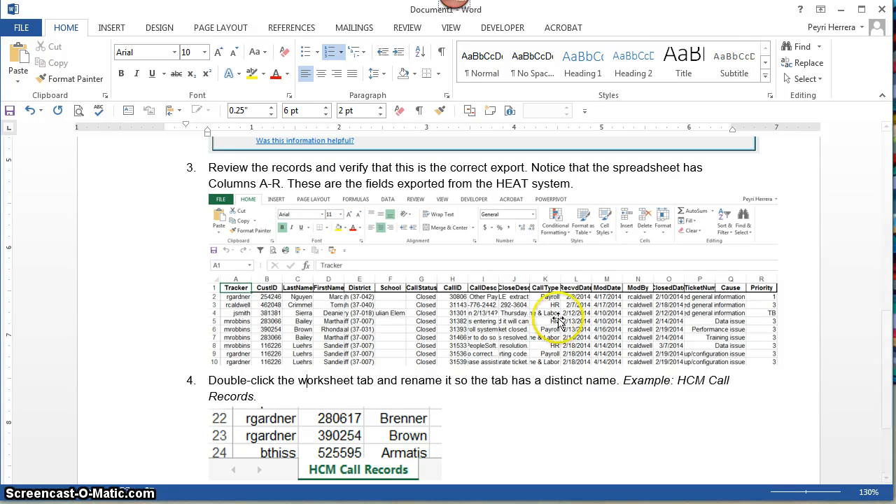
{"action": "left_click", "coordinate": [516, 294]}
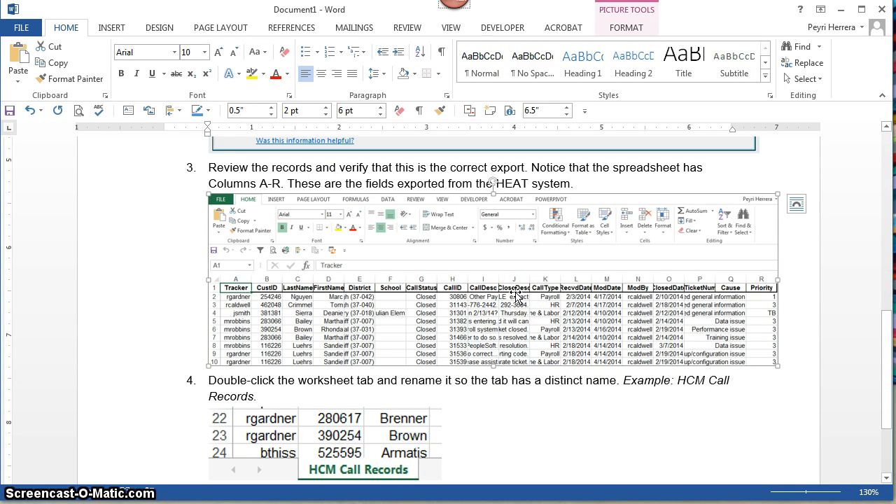
{"action": "left_click", "coordinate": [617, 30]}
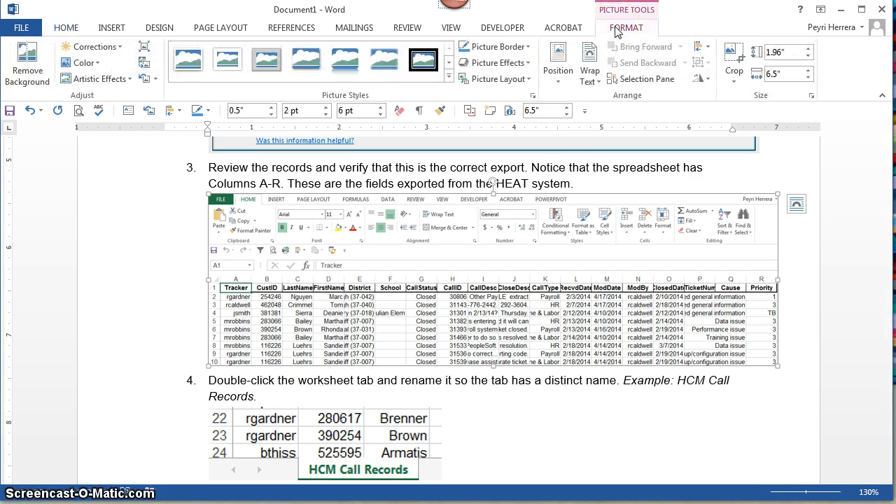
{"action": "left_click", "coordinate": [528, 51]}
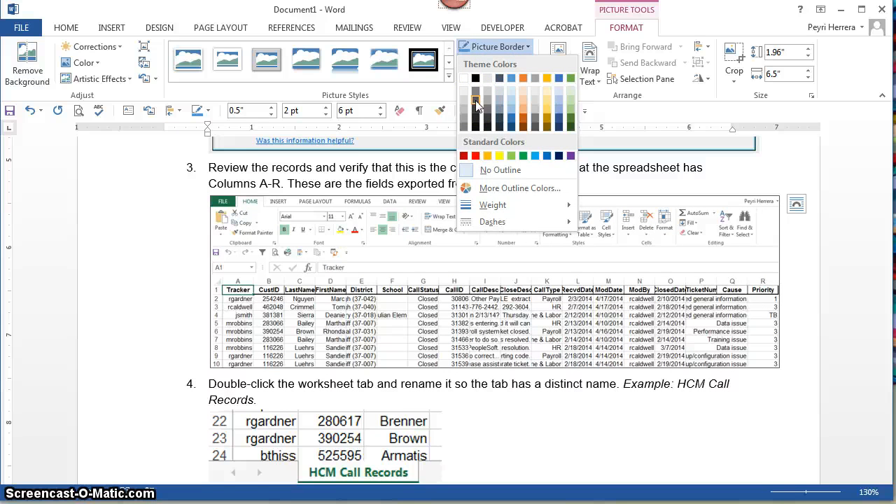
{"action": "left_click", "coordinate": [475, 102]}
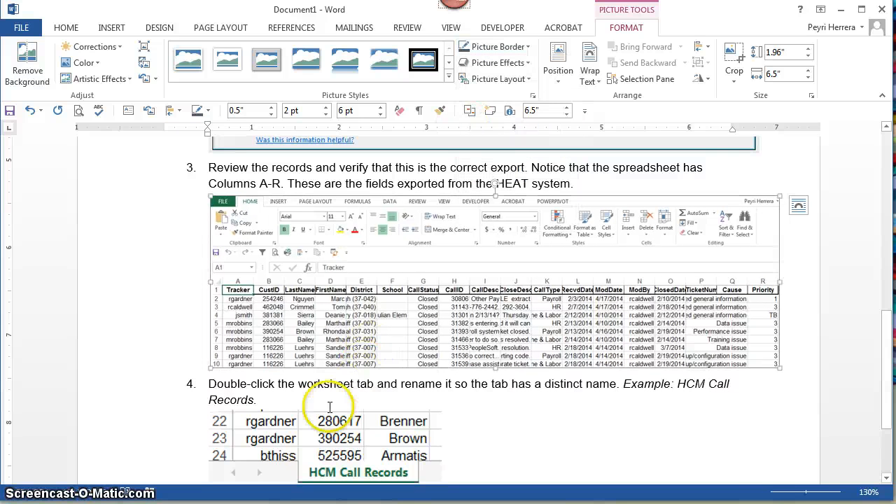
{"action": "left_click", "coordinate": [320, 437]}
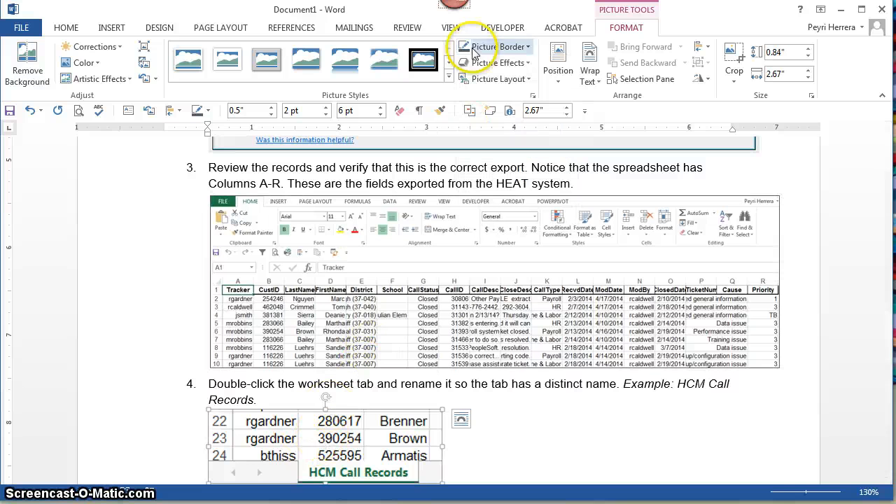
{"action": "left_click", "coordinate": [806, 267]}
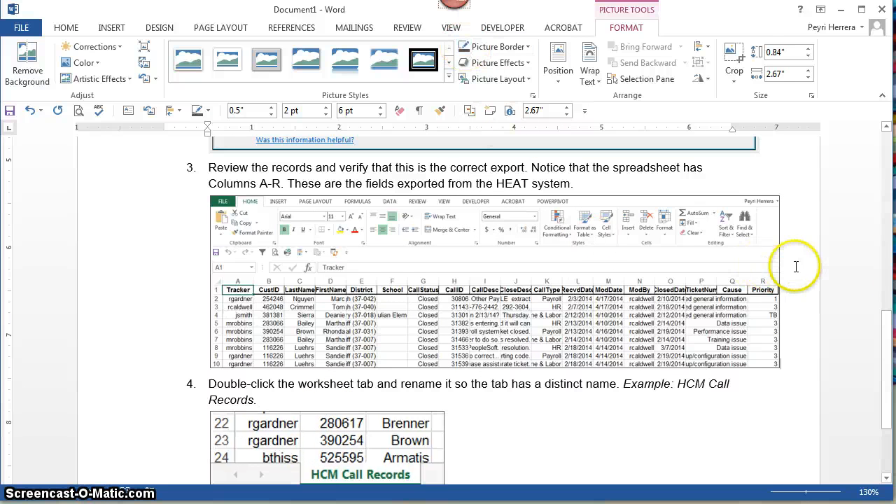
Apply the same picture border to the Excel file icon under instruction 1 and the Excel warning picture under instruction 2
{"action": "left_click_drag", "start_coordinate": [893, 333], "coordinate": [864, 251]}
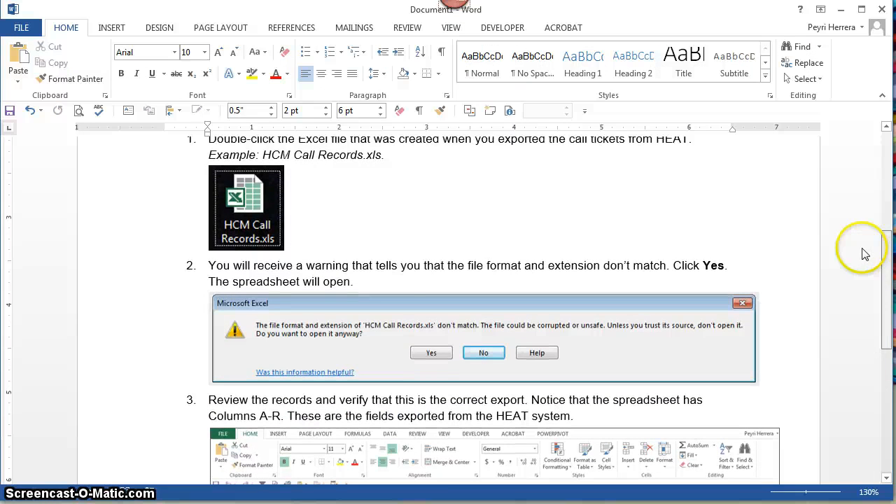
{"action": "double_click", "coordinate": [224, 217]}
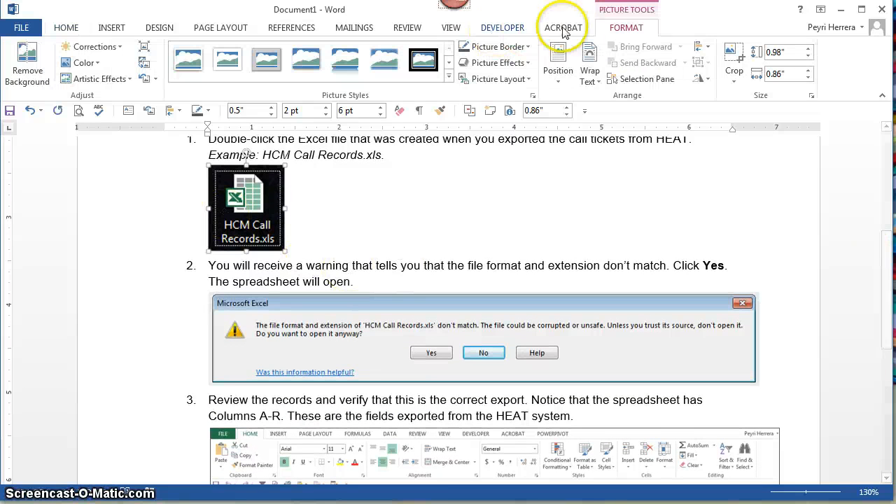
{"action": "left_click", "coordinate": [434, 154]}
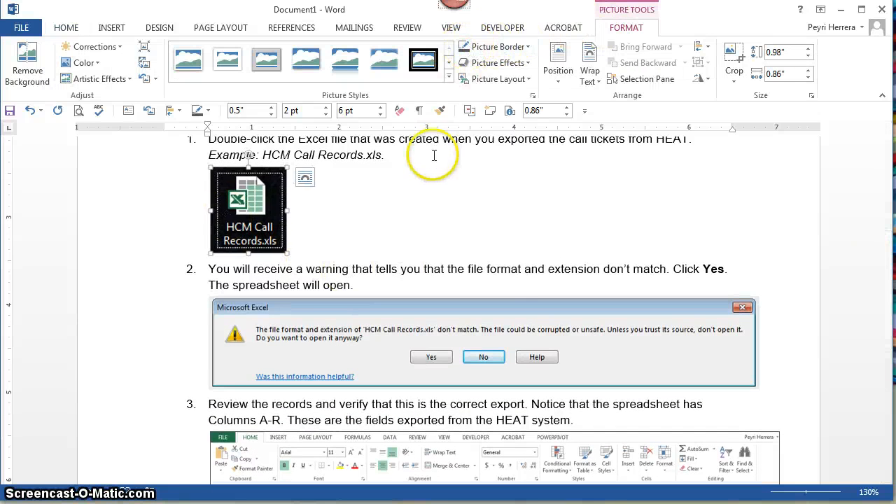
{"action": "double_click", "coordinate": [560, 338]}
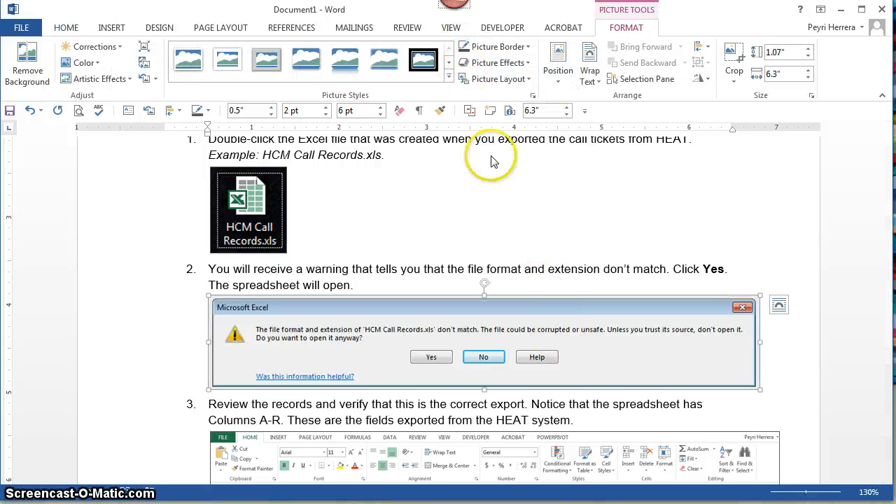
{"action": "left_click", "coordinate": [497, 206]}
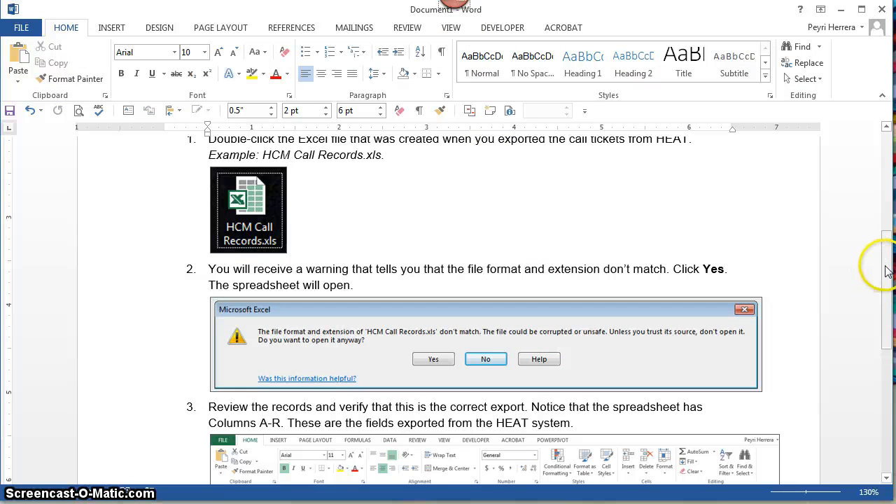
Reduce the width of the spreadsheet screenshot under instruction 3 to 6.3"
{"action": "left_click_drag", "start_coordinate": [881, 260], "coordinate": [890, 327]}
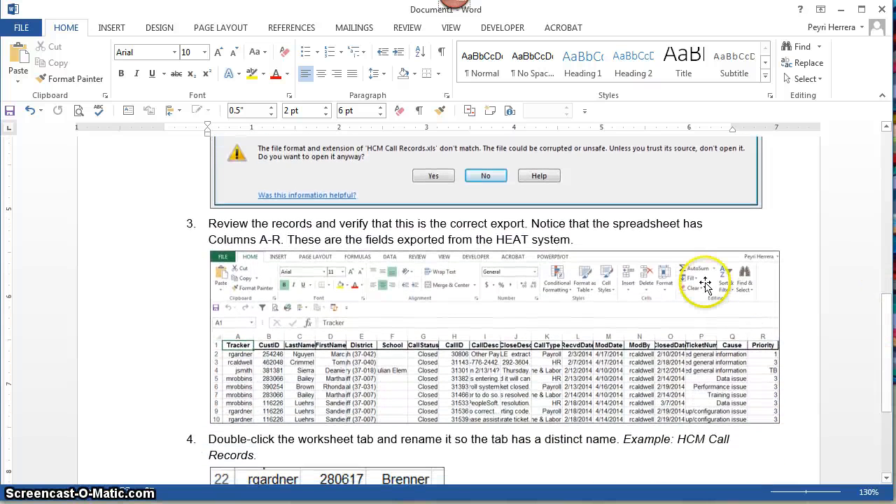
{"action": "left_click", "coordinate": [705, 286]}
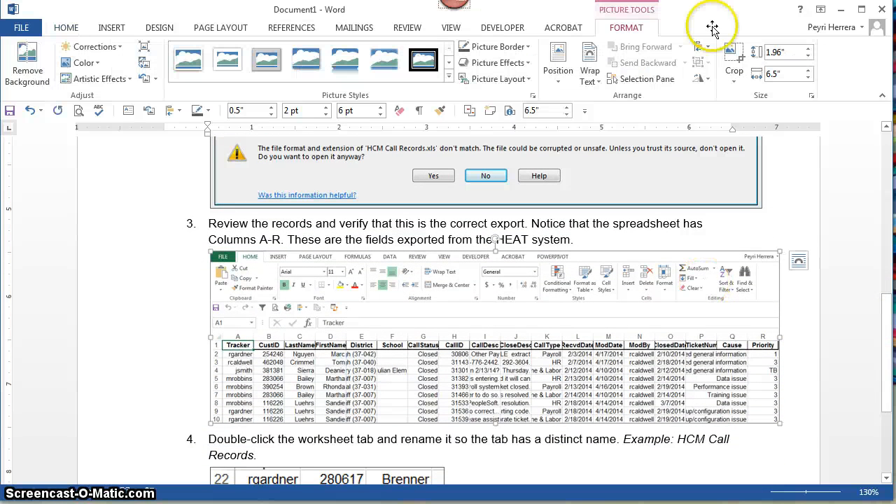
{"action": "left_click", "coordinate": [809, 78]}
{"action": "left_click", "coordinate": [809, 77]}
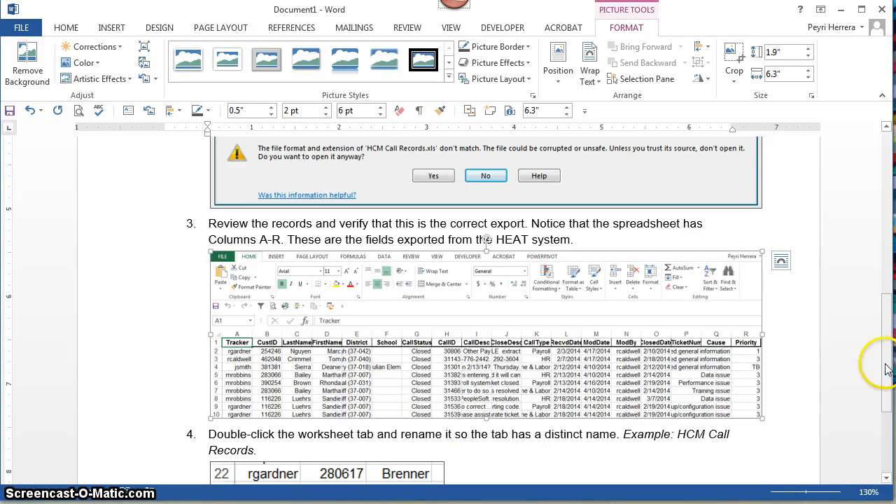
Place the cursor before "Example: HCM Call Records." in the fourth instruction and show the paragraph marks
{"action": "left_click_drag", "start_coordinate": [891, 363], "coordinate": [893, 409]}
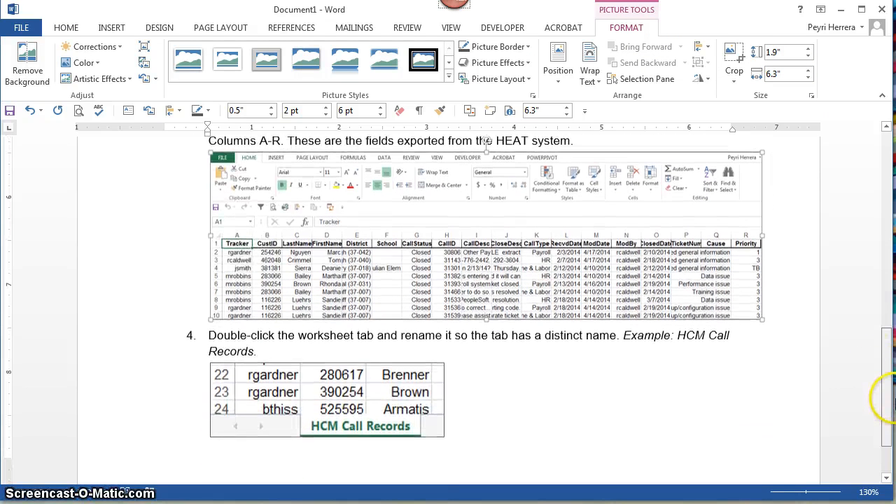
{"action": "left_click", "coordinate": [626, 338]}
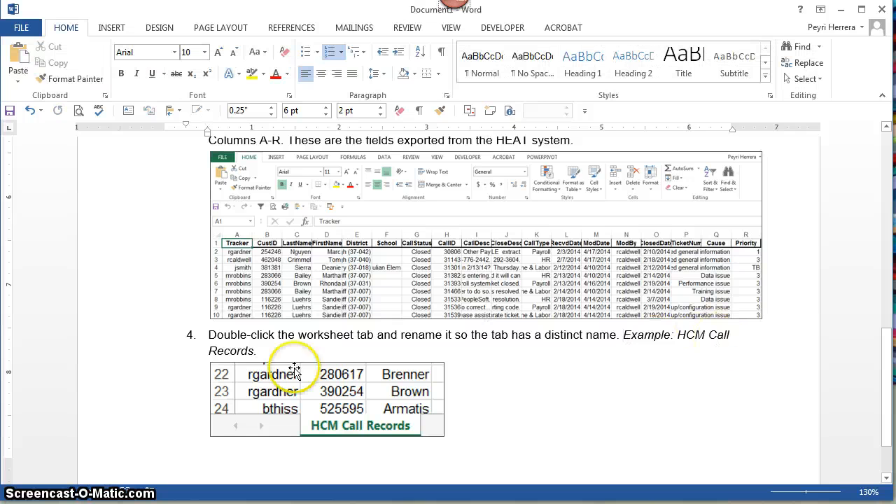
{"action": "double_click", "coordinate": [236, 348]}
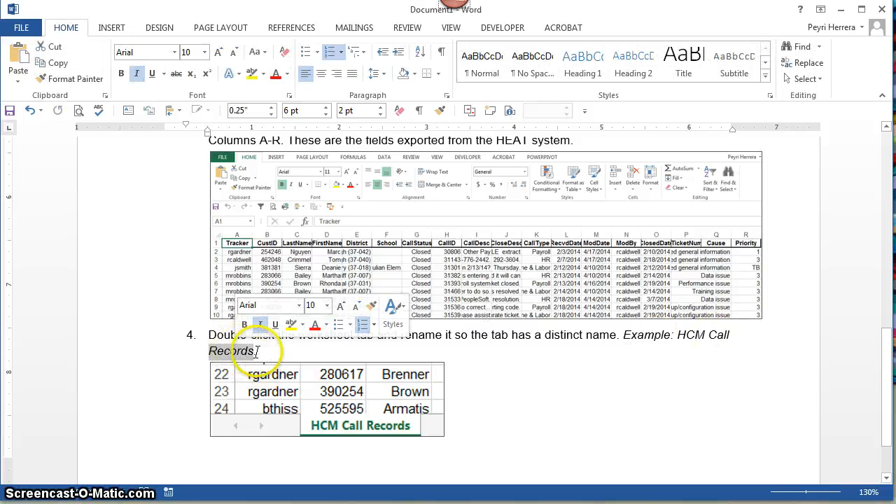
{"action": "left_click", "coordinate": [628, 335]}
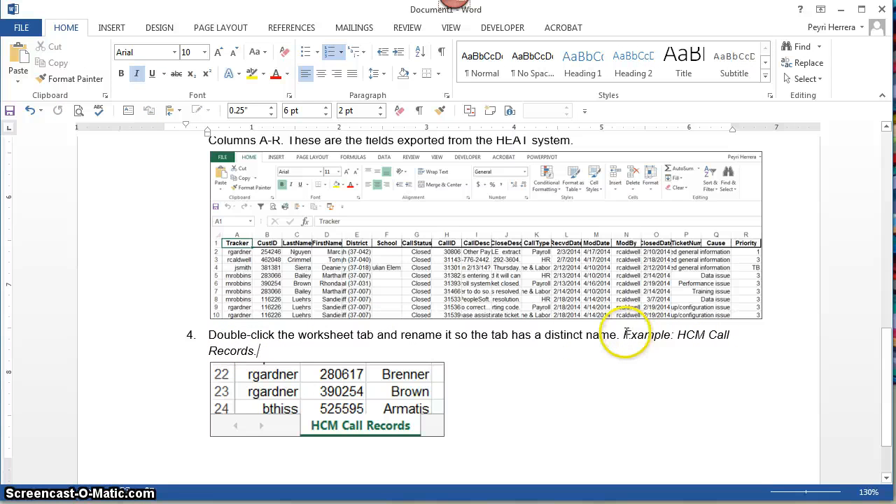
{"action": "left_click", "coordinate": [625, 335]}
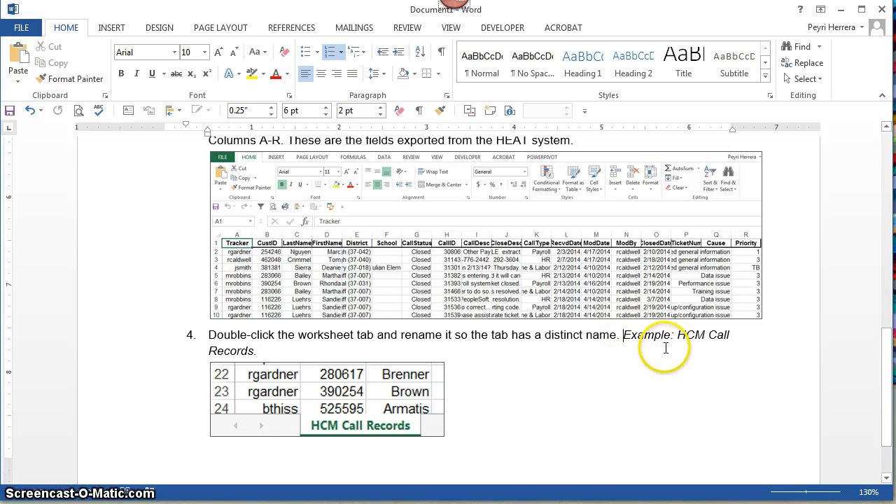
{"action": "left_click", "coordinate": [441, 56]}
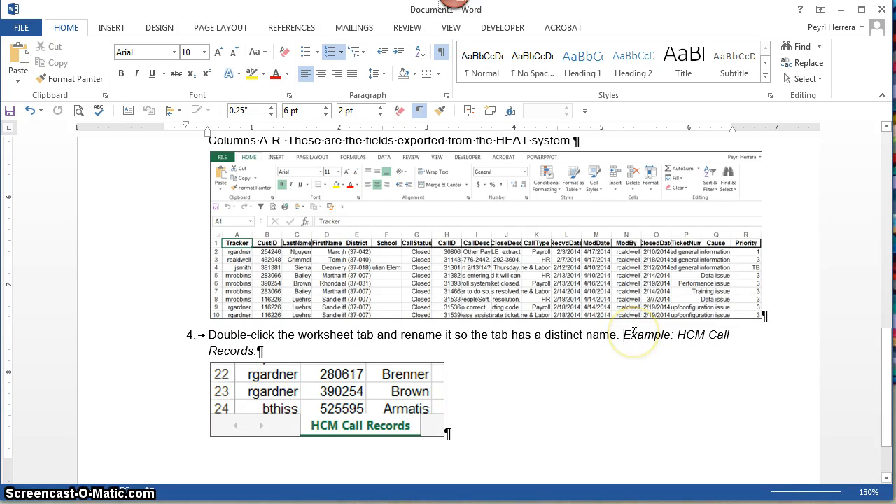
Replace the space before "Example: HCM Call Records." with a manual line break so the example starts on its own line within instruction 4
{"action": "left_click", "coordinate": [846, 492]}
{"action": "left_click", "coordinate": [846, 492]}
{"action": "left_click", "coordinate": [846, 492]}
{"action": "left_click", "coordinate": [846, 492]}
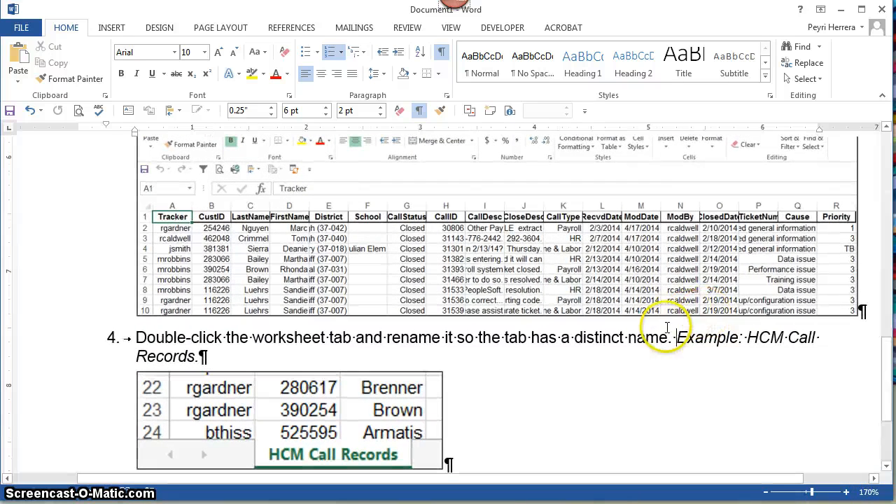
{"action": "left_click", "coordinate": [678, 338]}
{"action": "key", "text": "BackSpace"}
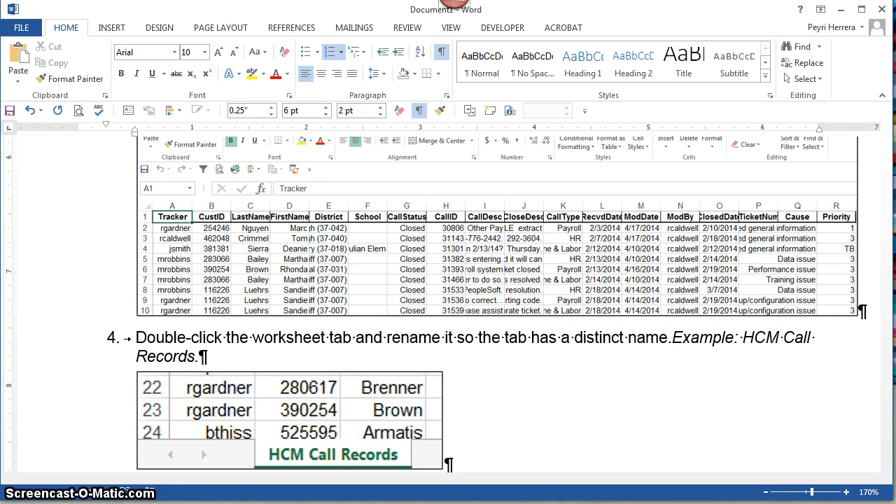
{"action": "key", "text": "shift+Return"}
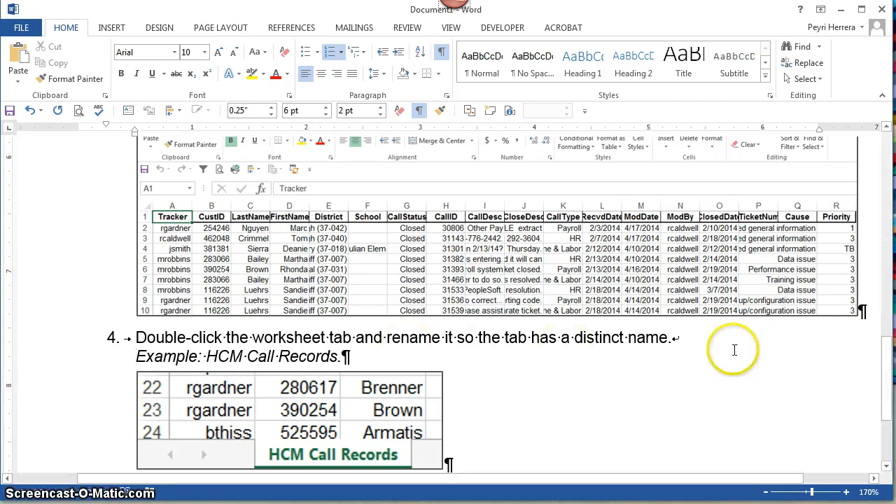
{"action": "left_click", "coordinate": [675, 339]}
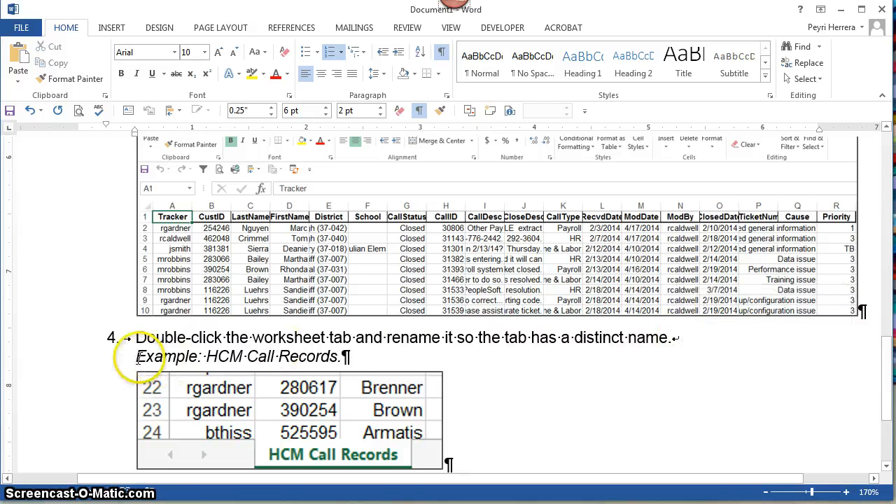
{"action": "left_click", "coordinate": [346, 357]}
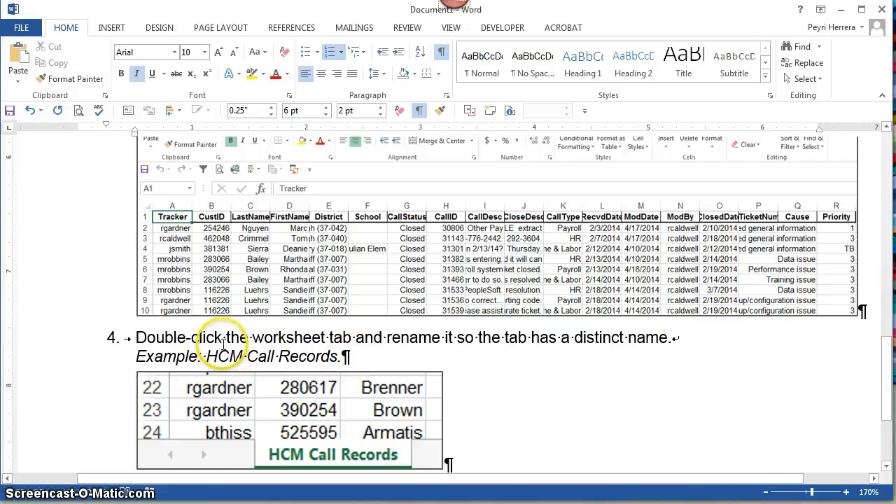
Zoom out to 50% and examine the layout of the whole job aid page
{"action": "left_click_drag", "start_coordinate": [887, 354], "coordinate": [884, 319]}
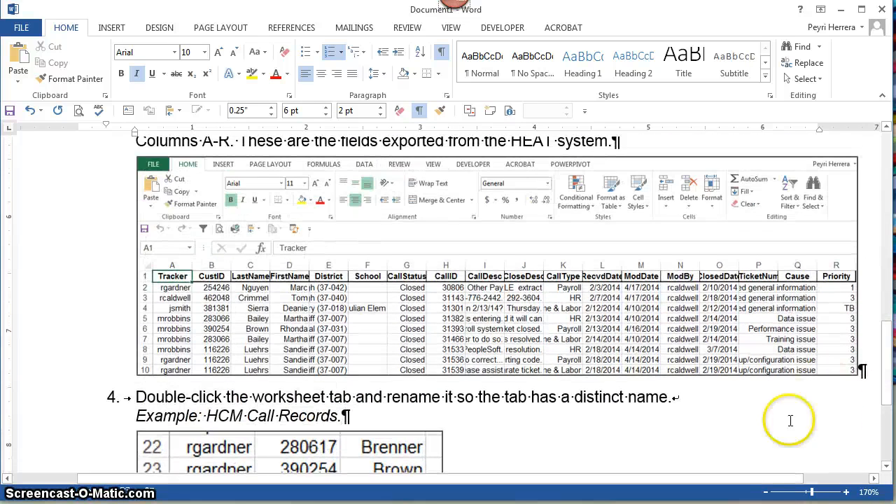
{"action": "left_click", "coordinate": [770, 493]}
{"action": "left_click", "coordinate": [771, 493]}
{"action": "left_click", "coordinate": [771, 493]}
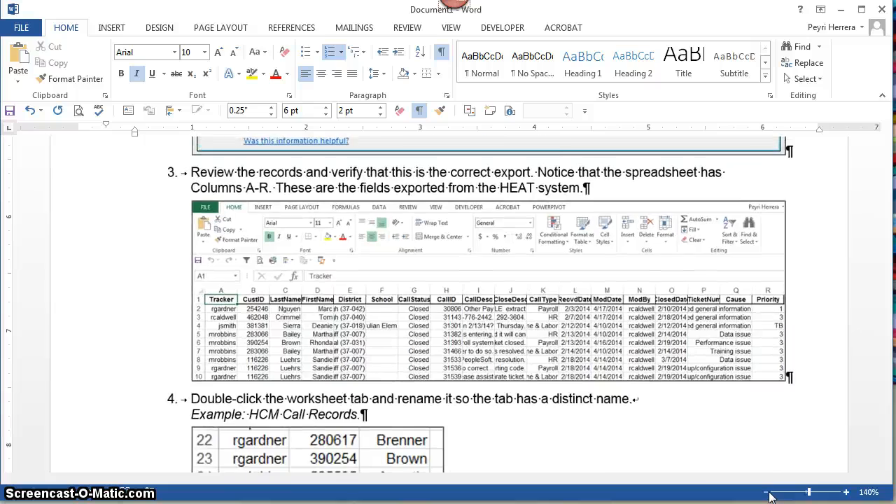
{"action": "left_click", "coordinate": [771, 493]}
{"action": "left_click", "coordinate": [771, 493]}
{"action": "left_click", "coordinate": [770, 493]}
{"action": "left_click", "coordinate": [770, 493]}
{"action": "left_click", "coordinate": [770, 493]}
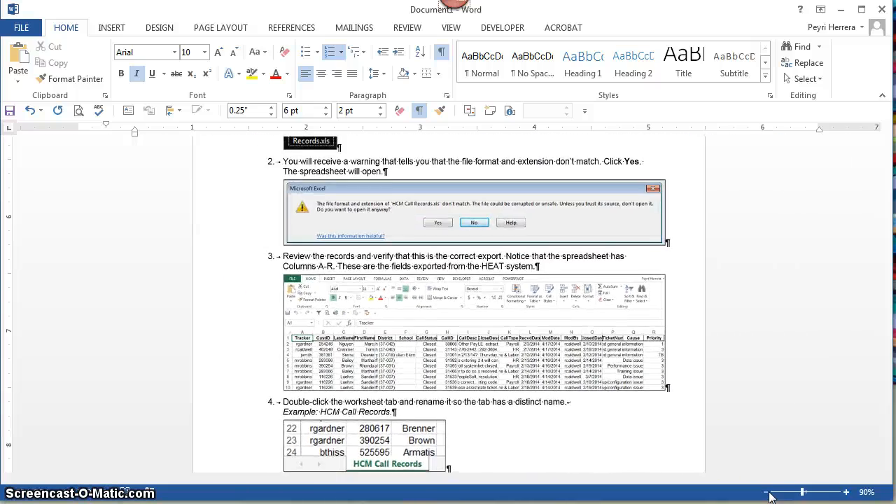
{"action": "left_click", "coordinate": [771, 493]}
{"action": "left_click", "coordinate": [771, 493]}
{"action": "left_click", "coordinate": [766, 493]}
{"action": "left_click", "coordinate": [766, 493]}
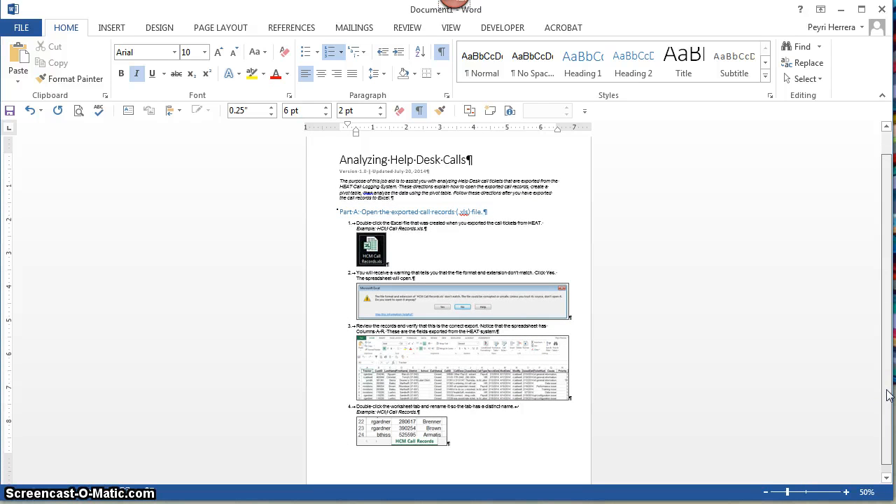
{"action": "left_click_drag", "start_coordinate": [890, 396], "coordinate": [889, 425]}
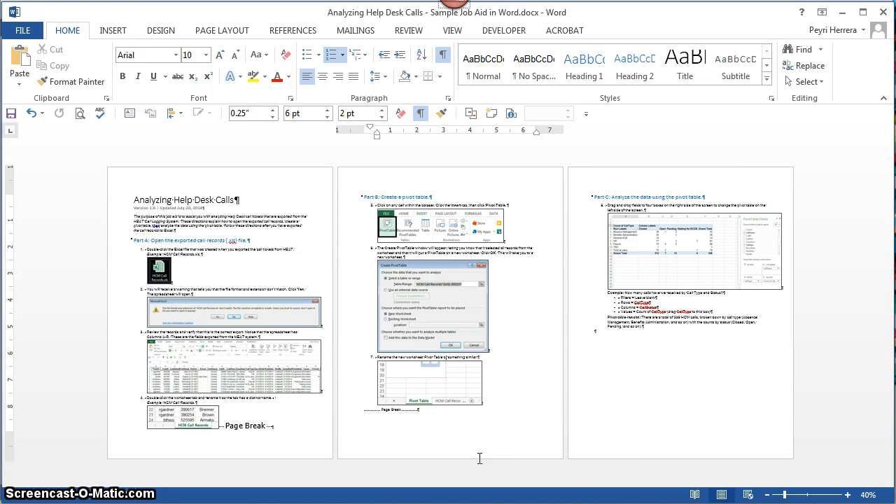
Insert a blank three-column footer in the "Analyzing Help Desk Calls - Sample Job Aid in Word.docx" document
{"action": "left_click", "coordinate": [116, 32]}
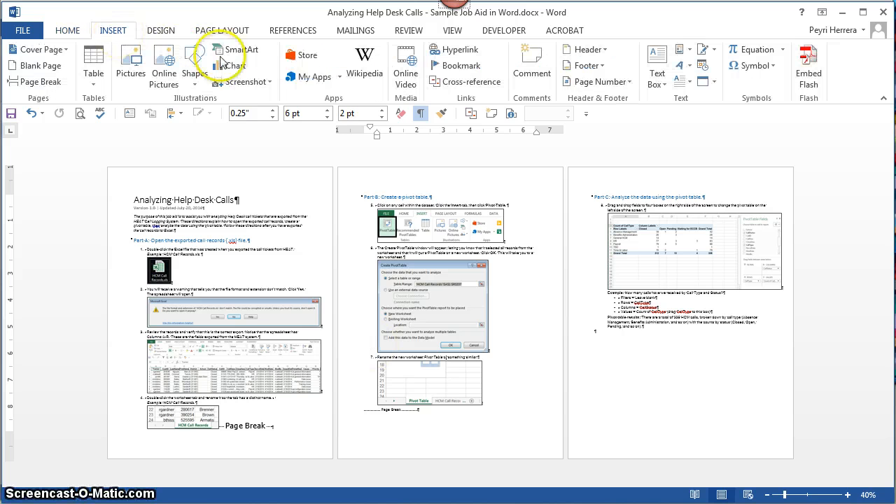
{"action": "left_click", "coordinate": [600, 71]}
{"action": "left_click", "coordinate": [619, 201]}
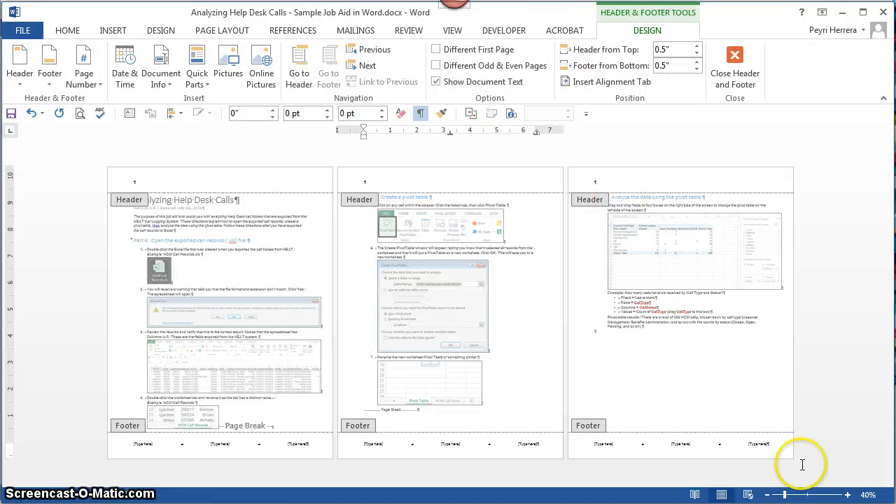
Replace the placeholder in the footer's left column with "For internal use only."
{"action": "left_click", "coordinate": [848, 495]}
{"action": "left_click", "coordinate": [849, 495]}
{"action": "left_click", "coordinate": [849, 495]}
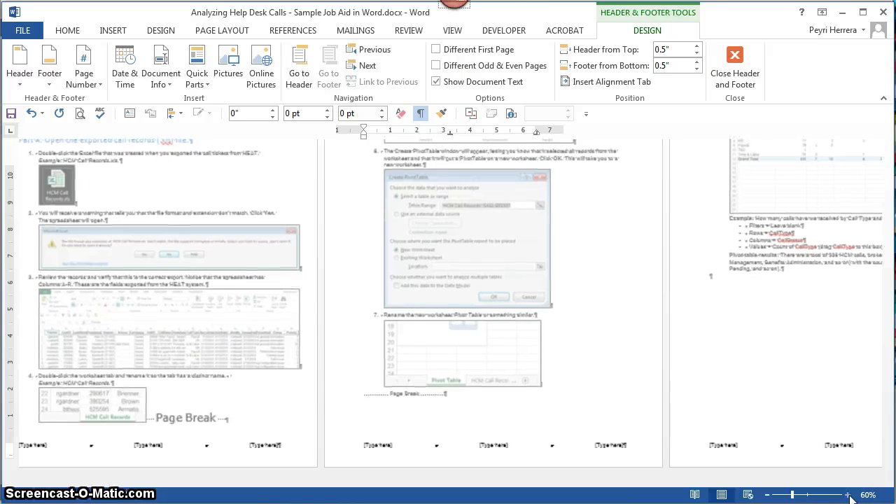
{"action": "left_click", "coordinate": [848, 495]}
{"action": "left_click", "coordinate": [848, 495]}
{"action": "left_click", "coordinate": [848, 495]}
{"action": "left_click", "coordinate": [848, 495]}
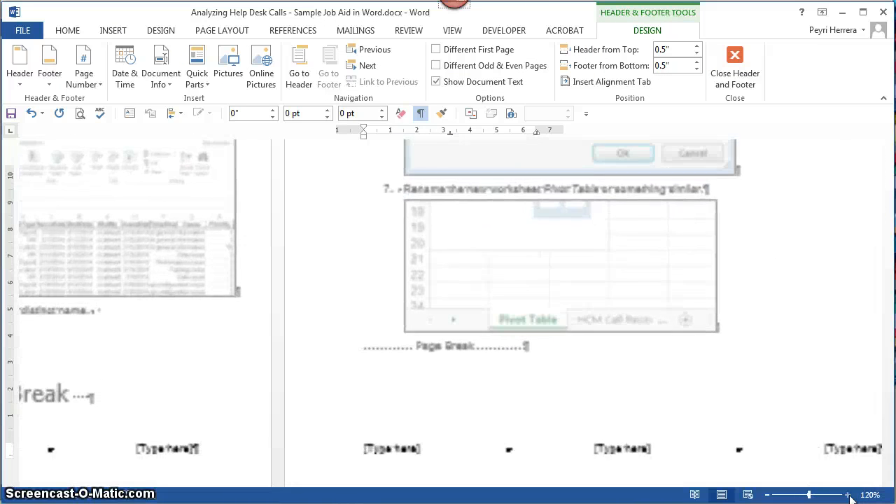
{"action": "left_click", "coordinate": [849, 496]}
{"action": "left_click", "coordinate": [848, 495]}
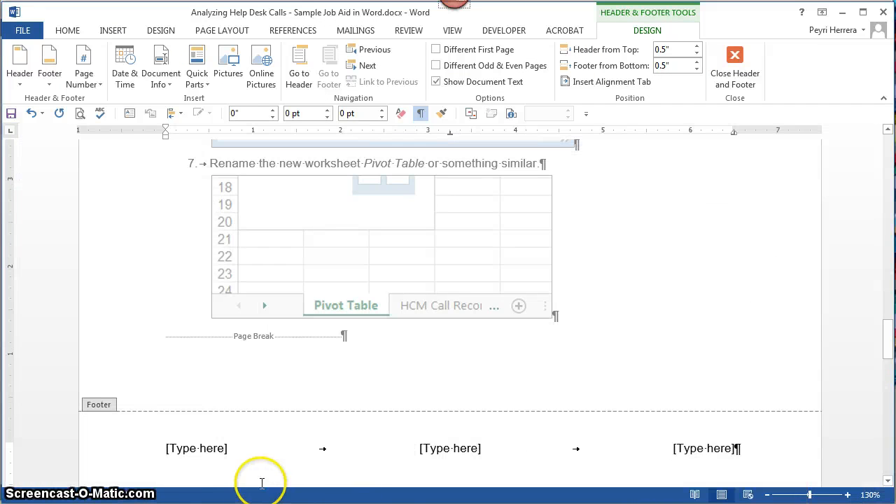
{"action": "left_click", "coordinate": [224, 452]}
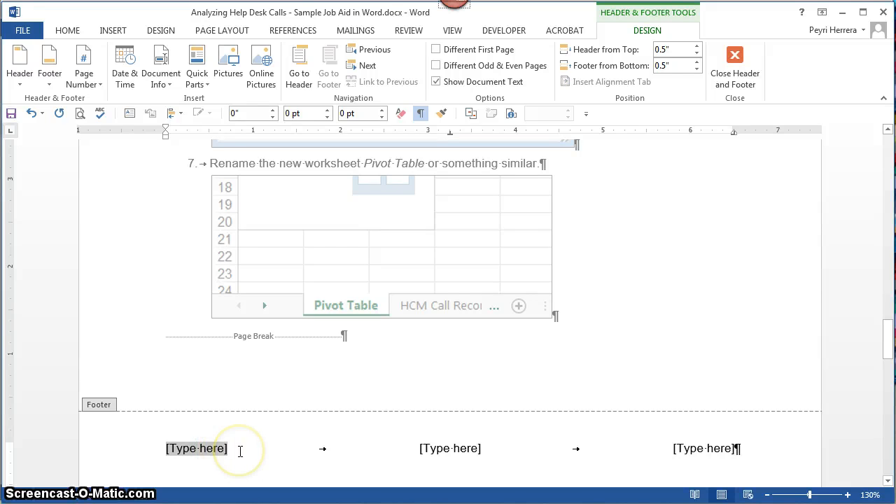
{"action": "type", "text": "For internal use only."}
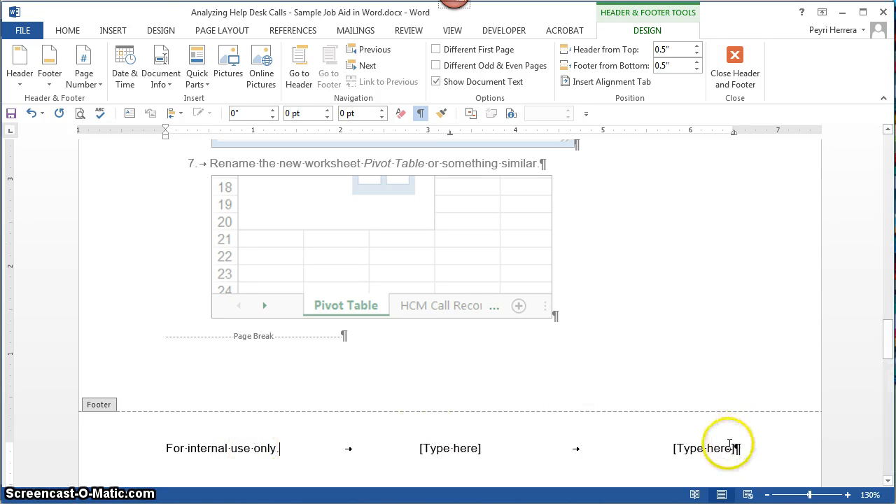
Replace the placeholder in the footer's right column with "Analyzing Hel Desk Calls v1.0 |"
{"action": "left_click", "coordinate": [729, 451]}
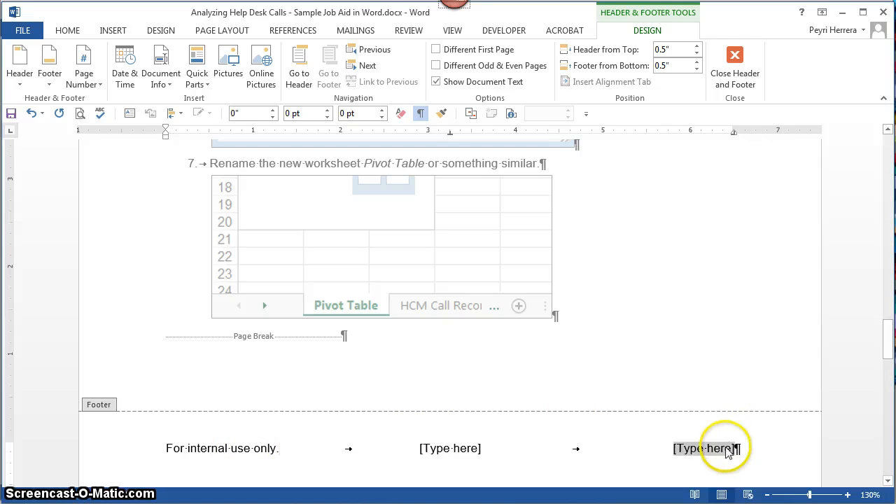
{"action": "type", "text": "Analyzing"}
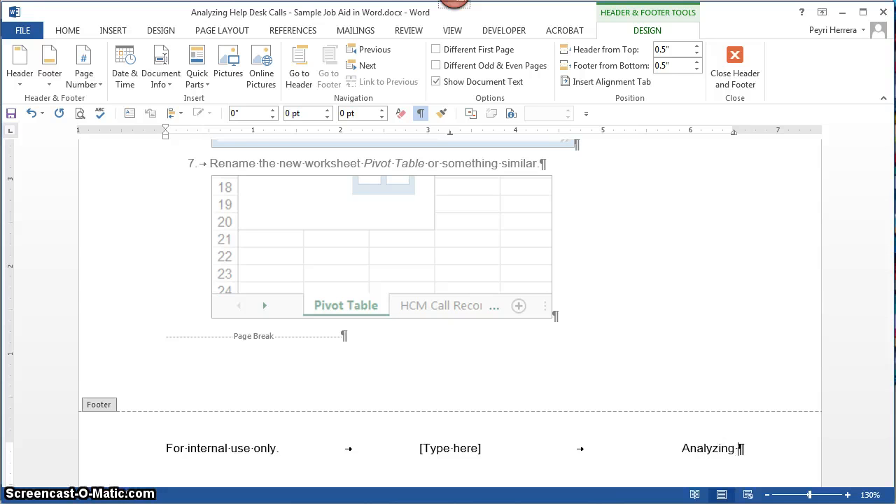
{"action": "type", "text": " Hel Desk"}
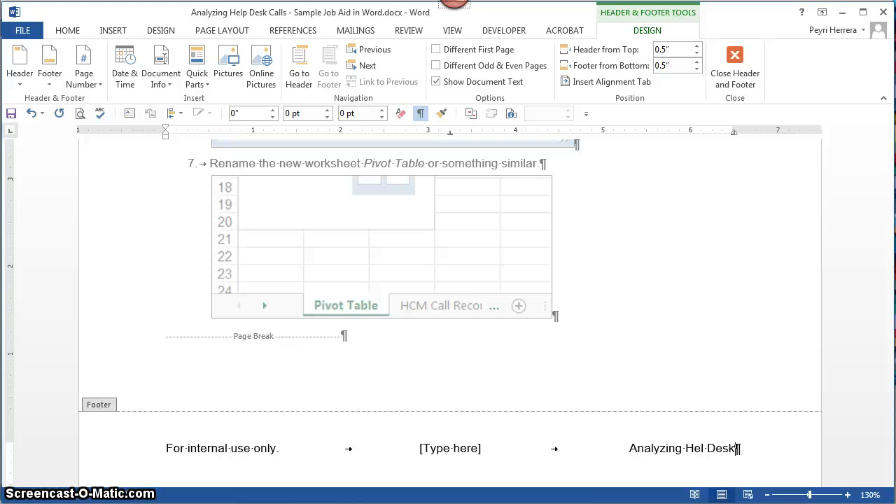
{"action": "type", "text": " C"}
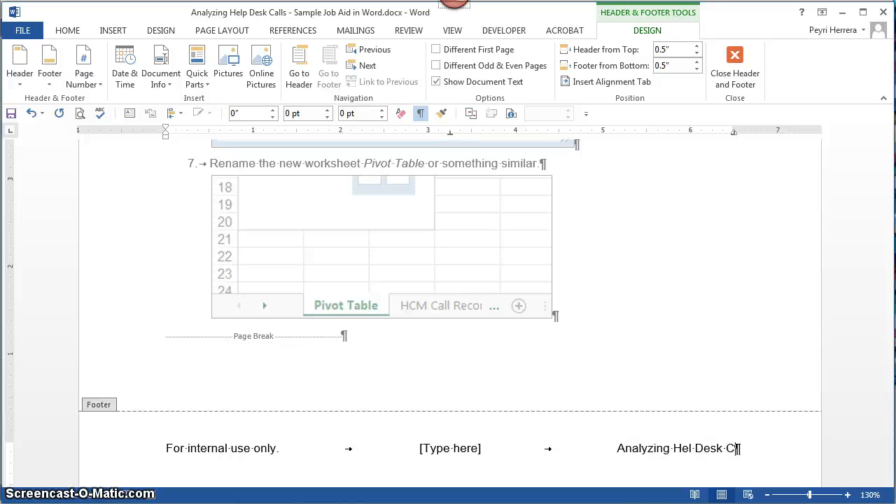
{"action": "type", "text": "alls v1.0 |"}
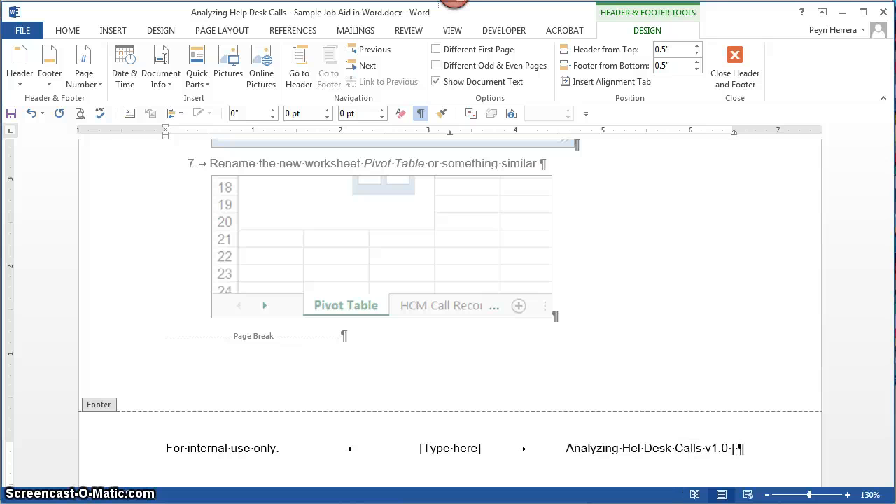
Insert an automatic plain page number at the current position after "v1.0 |" in the footer's right column
{"action": "left_click", "coordinate": [90, 87]}
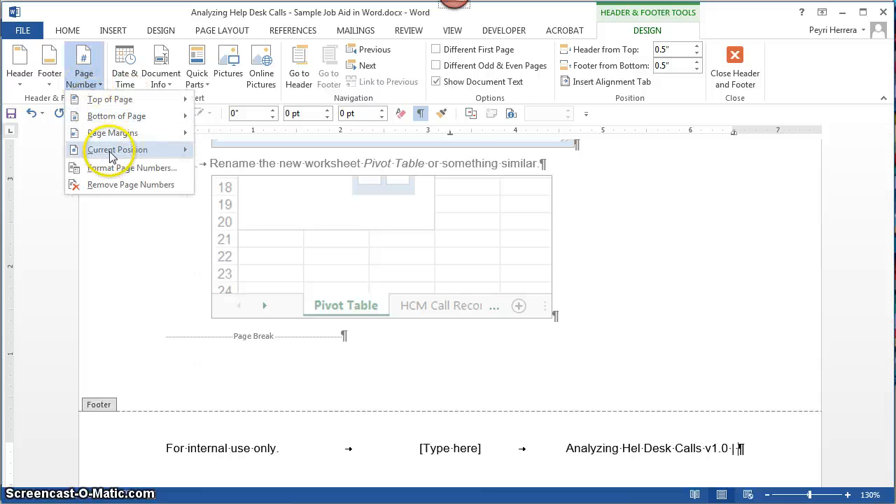
{"action": "mouse_move", "coordinate": [112, 156]}
{"action": "left_click", "coordinate": [210, 191]}
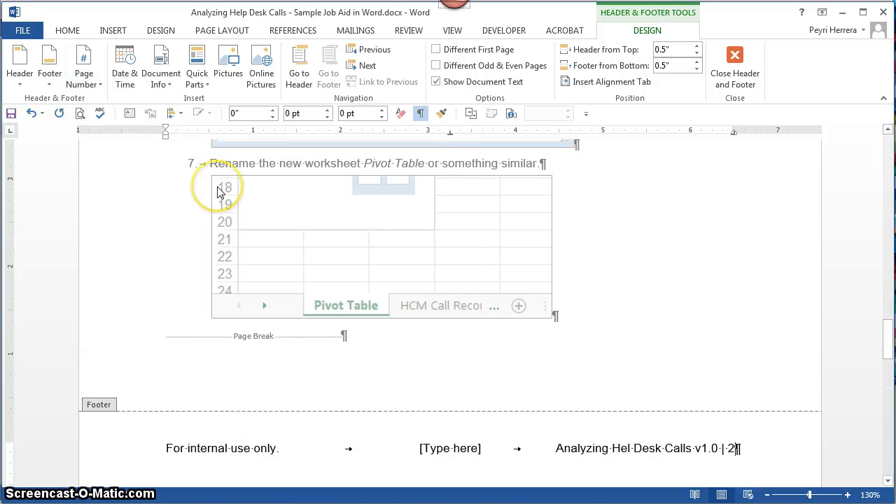
Delete the unused placeholder in the footer's center column and leave footer editing to return to the start of the document
{"action": "left_click", "coordinate": [471, 452]}
{"action": "key", "text": "Delete"}
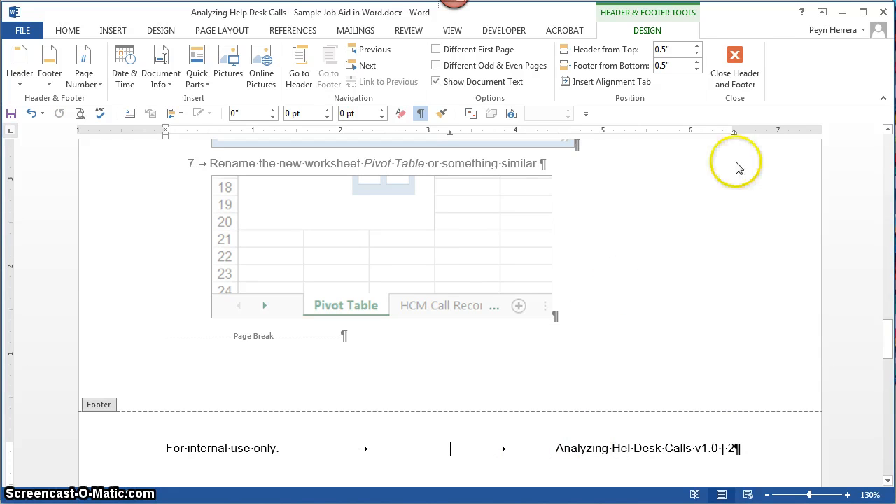
{"action": "left_click", "coordinate": [739, 61]}
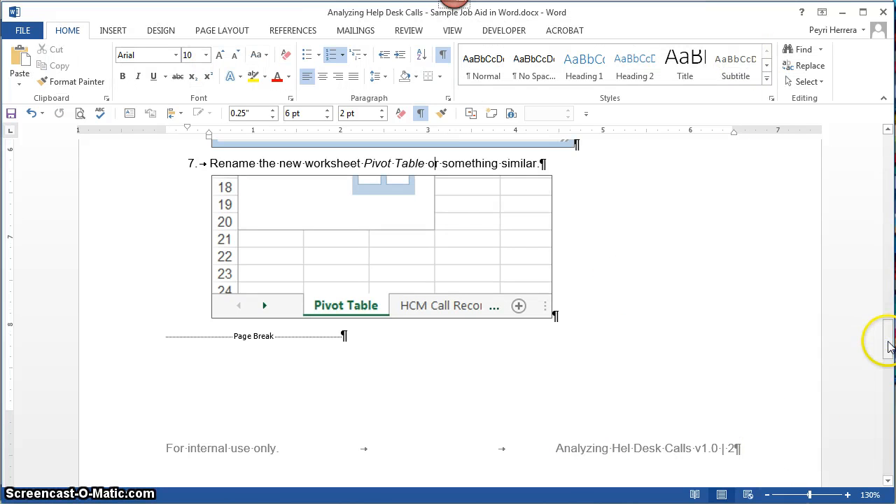
{"action": "left_click_drag", "start_coordinate": [891, 343], "coordinate": [855, 116]}
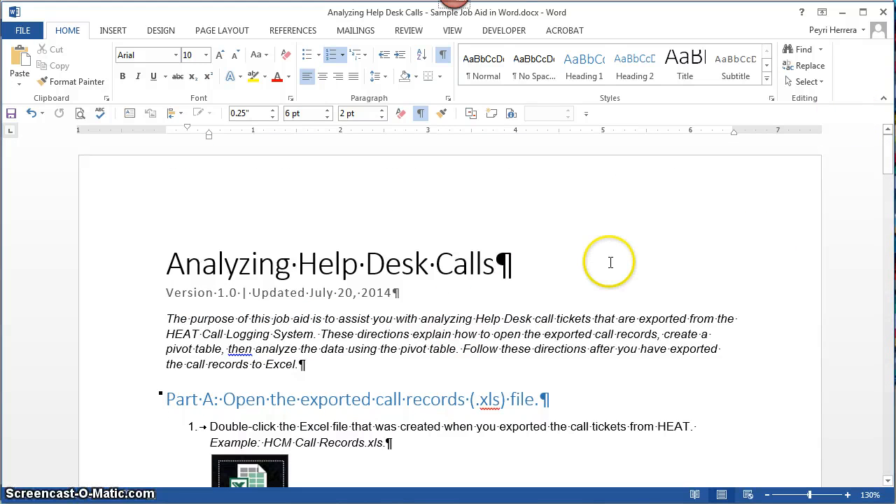
{"action": "left_click_drag", "start_coordinate": [889, 175], "coordinate": [877, 148]}
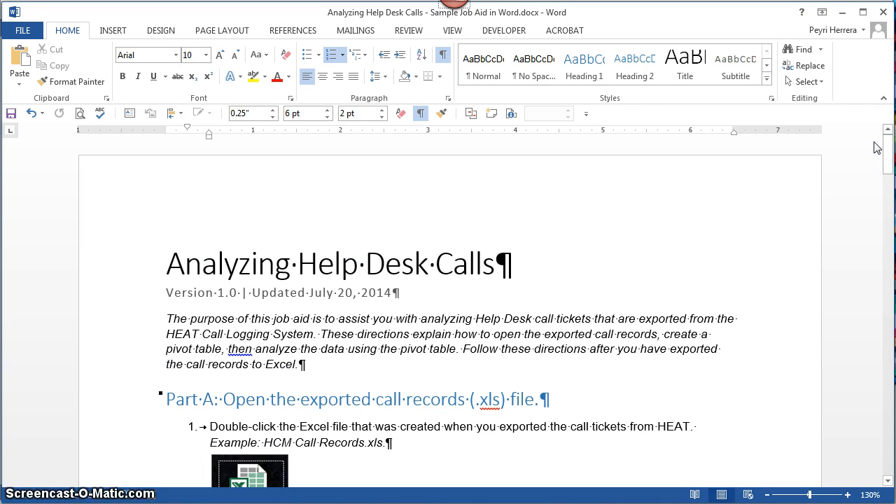